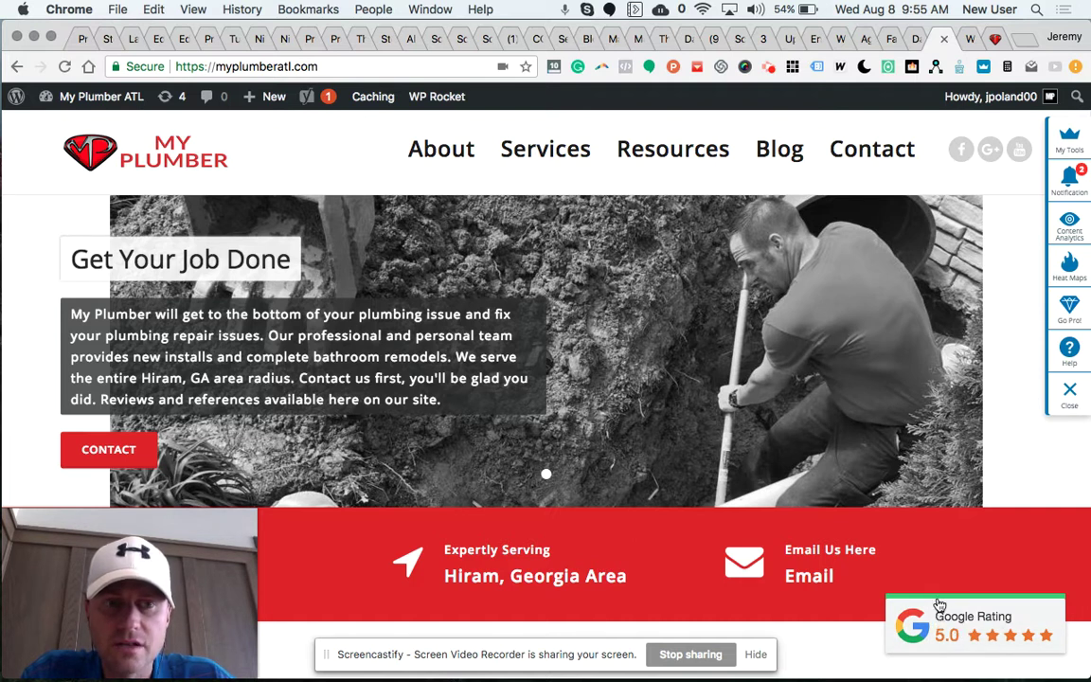
Examine the My Plumber home page's Plumbing Services section and the customer reviews behind the floating Google Rating badge
scroll(928, 583, down, 3)
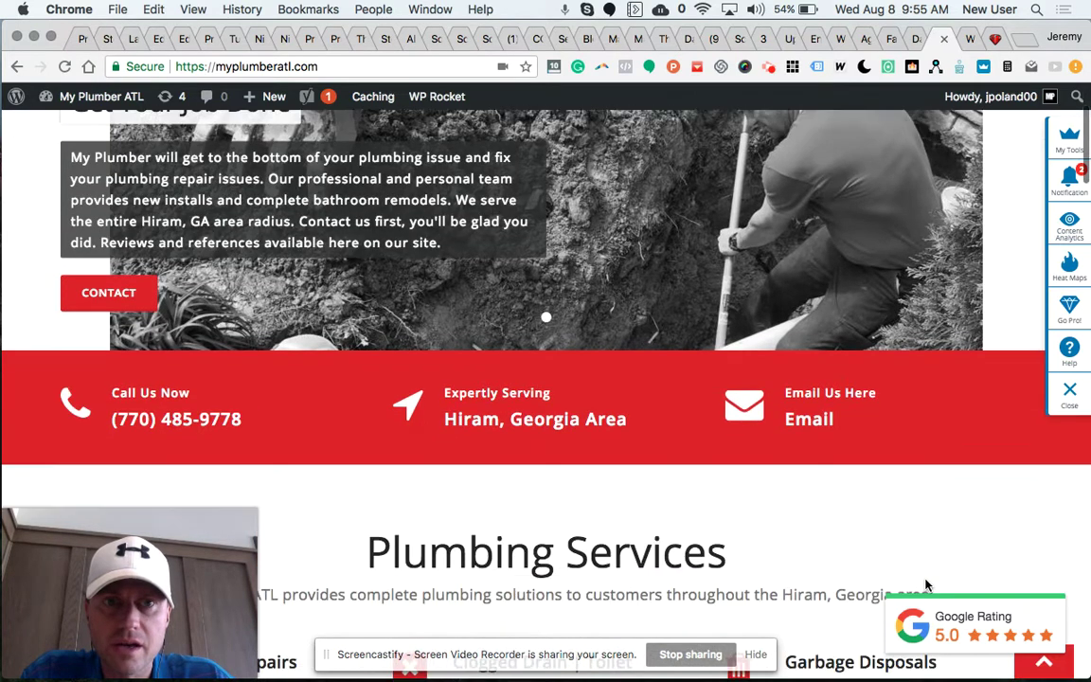
scroll(928, 584, down, 6)
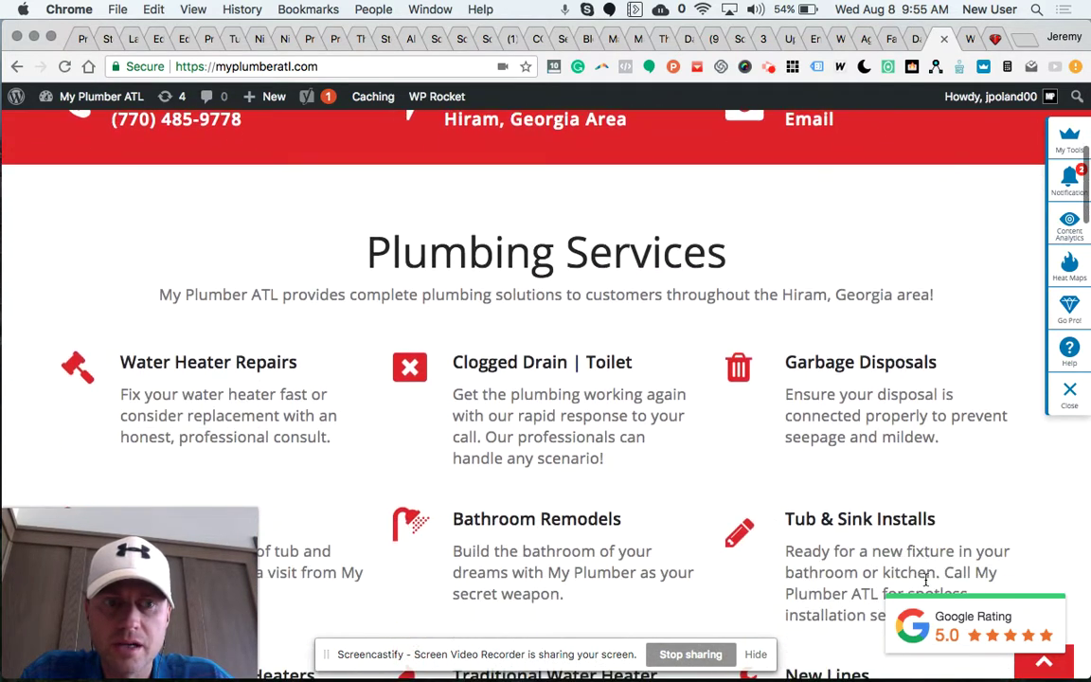
scroll(926, 581, down, 1)
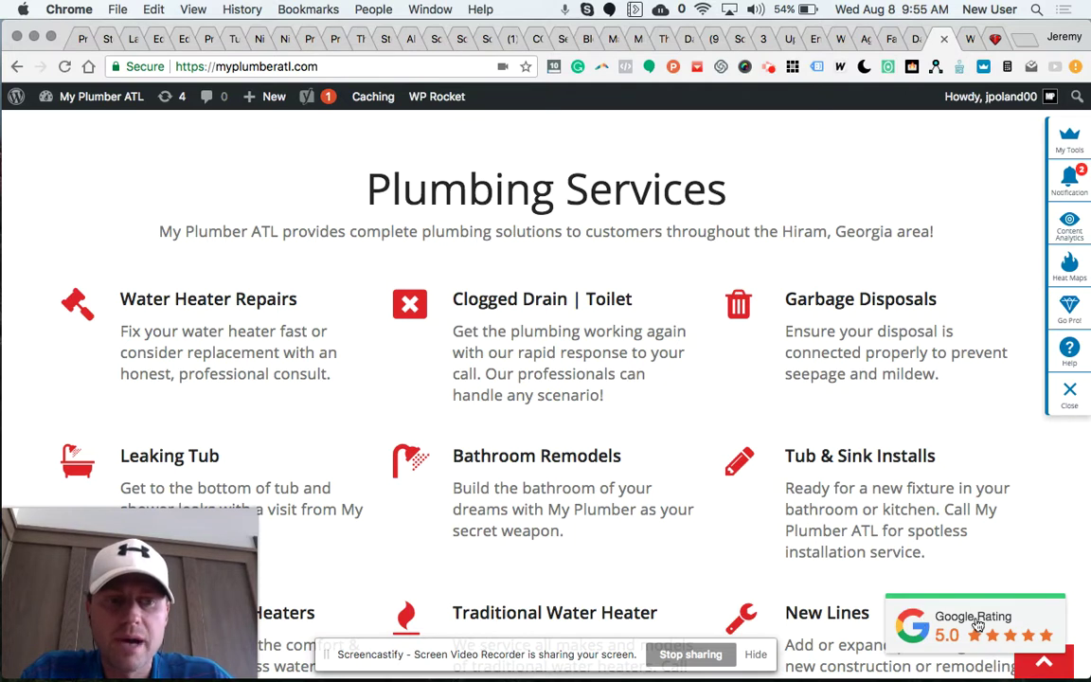
scroll(976, 635, down, 5)
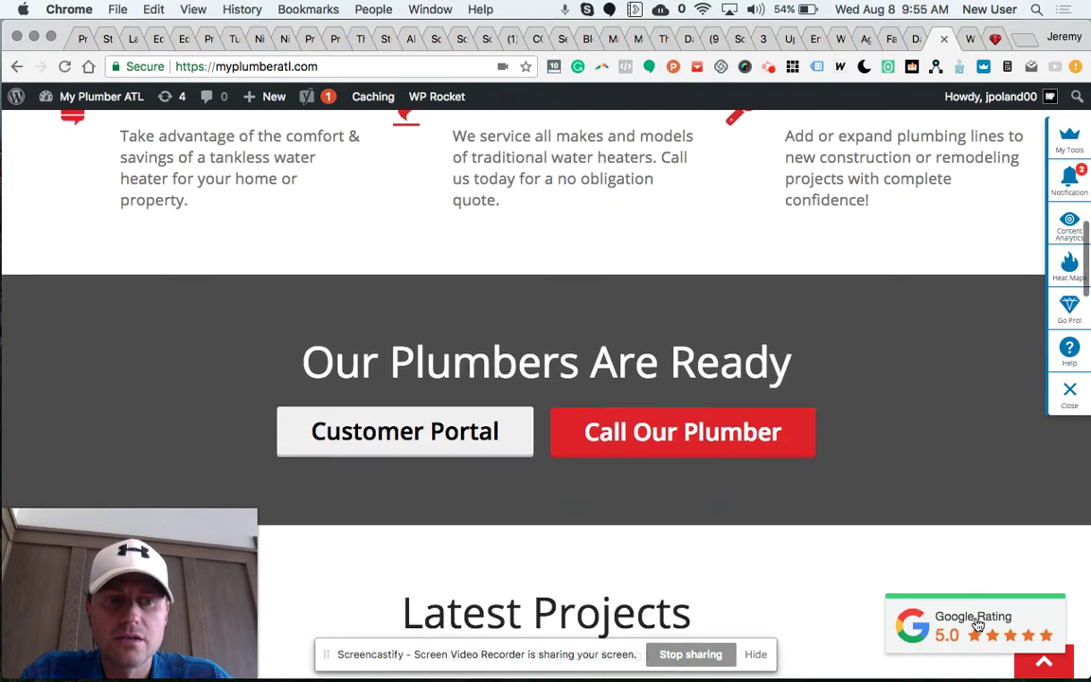
scroll(977, 625, up, 6)
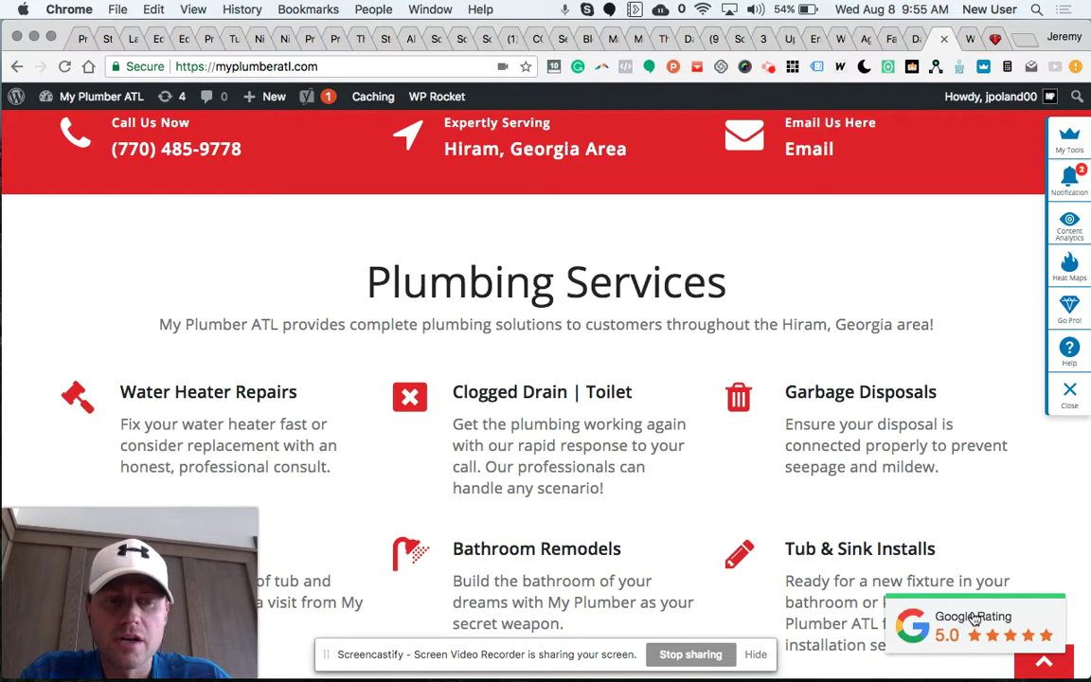
click(976, 617)
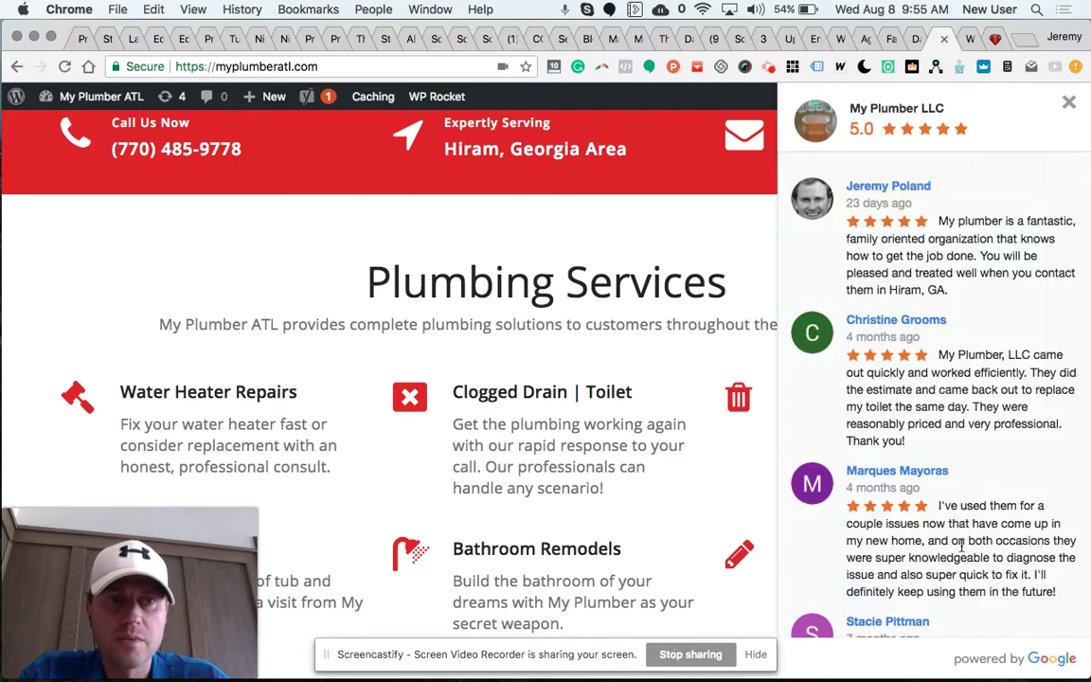
scroll(961, 542, down, 3)
scroll(961, 543, down, 5)
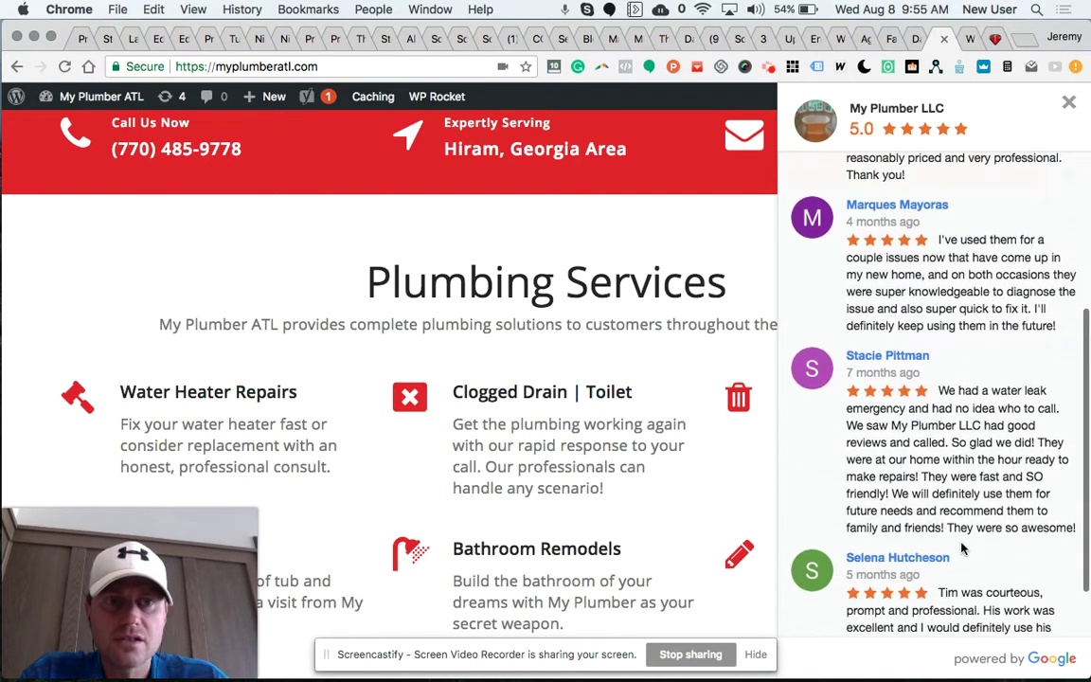
scroll(961, 544, up, 10)
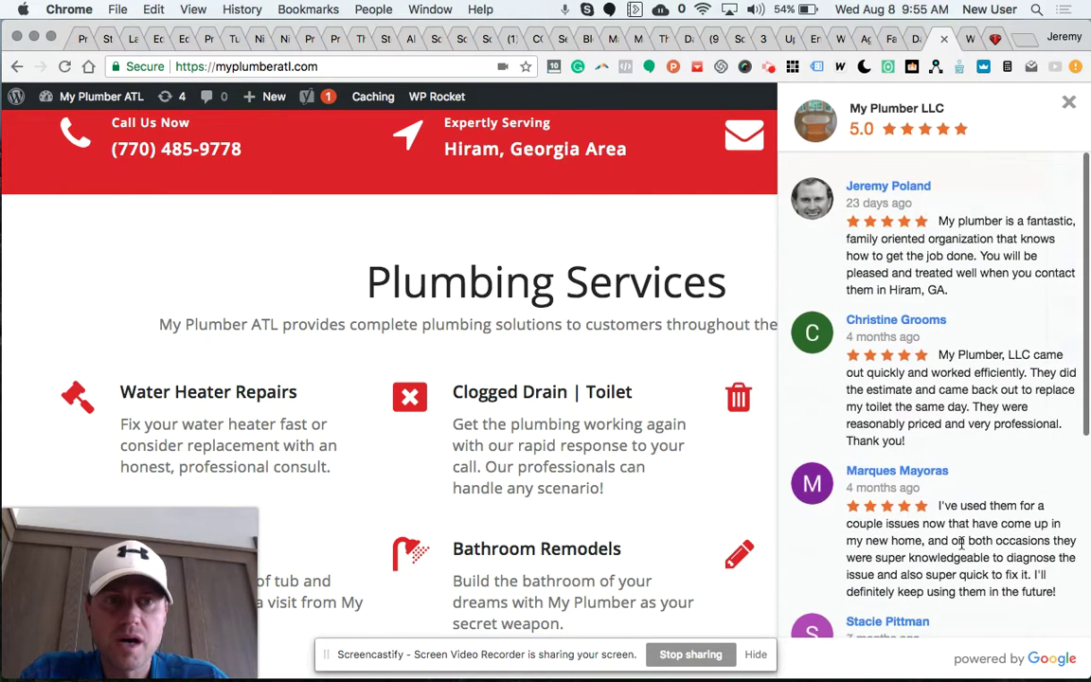
scroll(961, 543, down, 5)
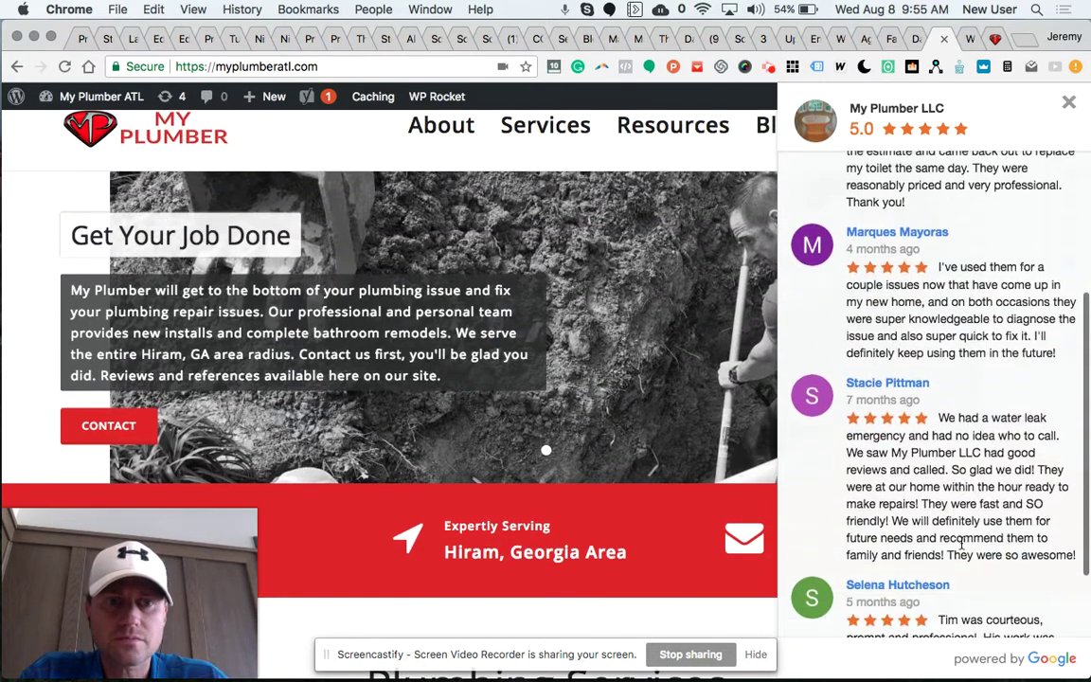
scroll(961, 548, down, 2)
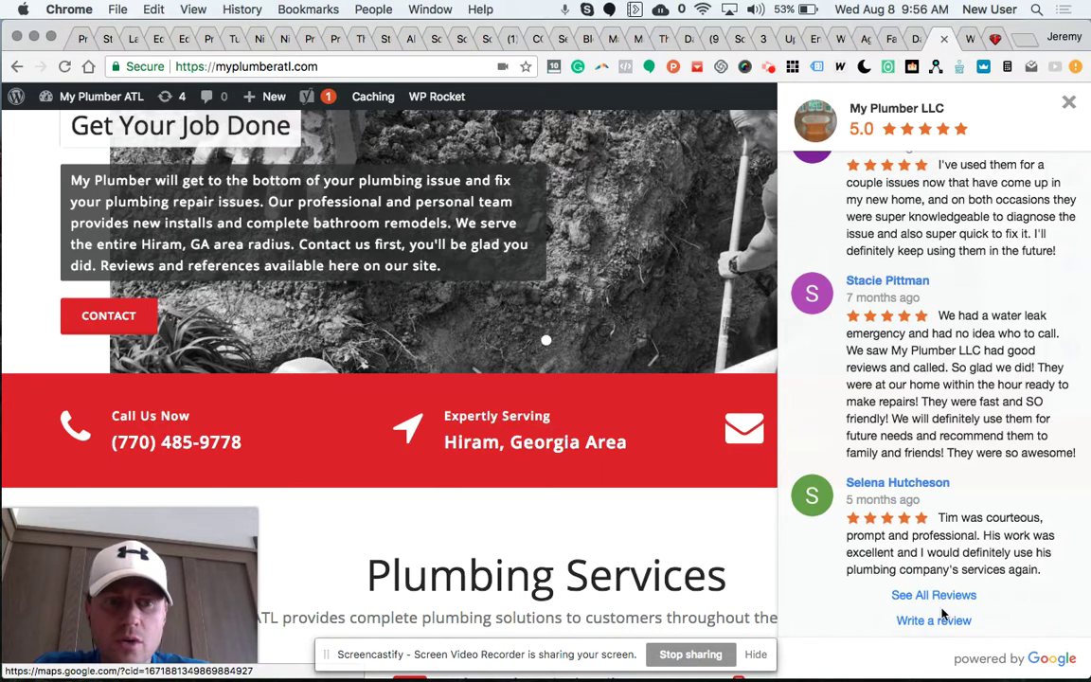
click(1070, 102)
scroll(832, 542, down, 10)
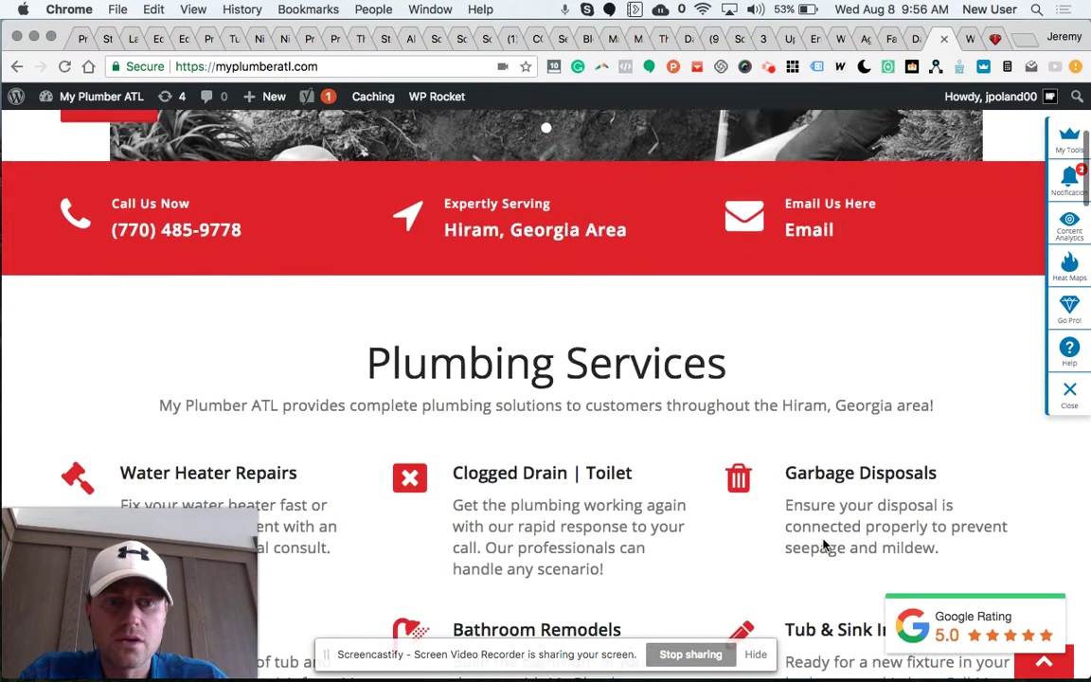
scroll(823, 546, down, 4)
scroll(823, 546, up, 8)
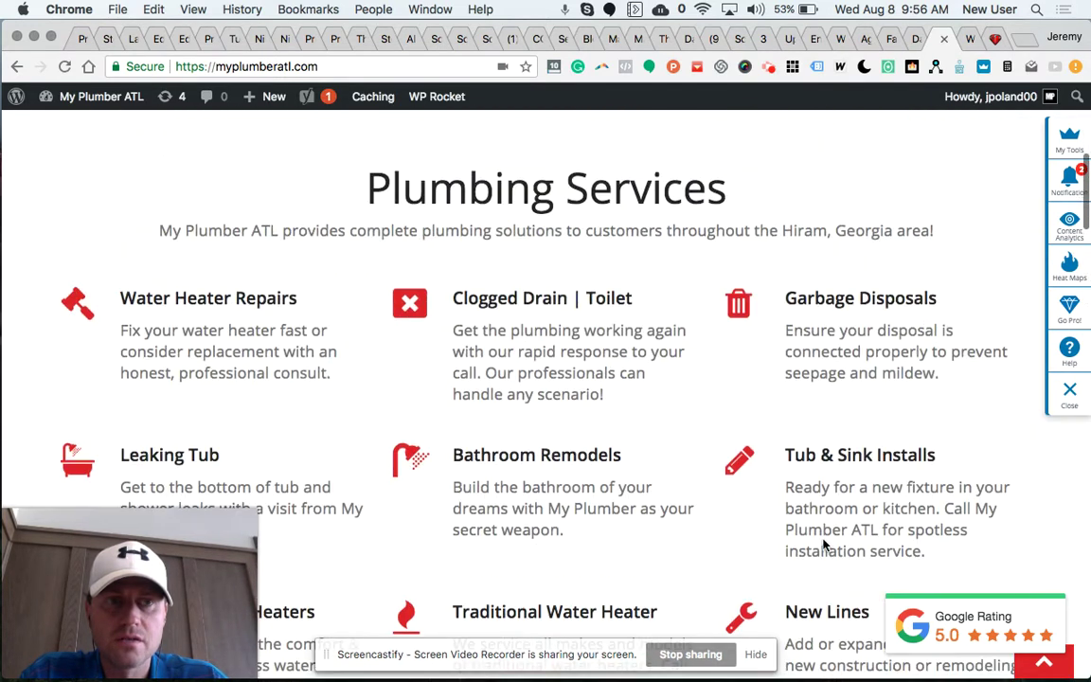
Switch to the WordPress admin's Google Reviews Business settings and open the Shortcode Builder
click(994, 42)
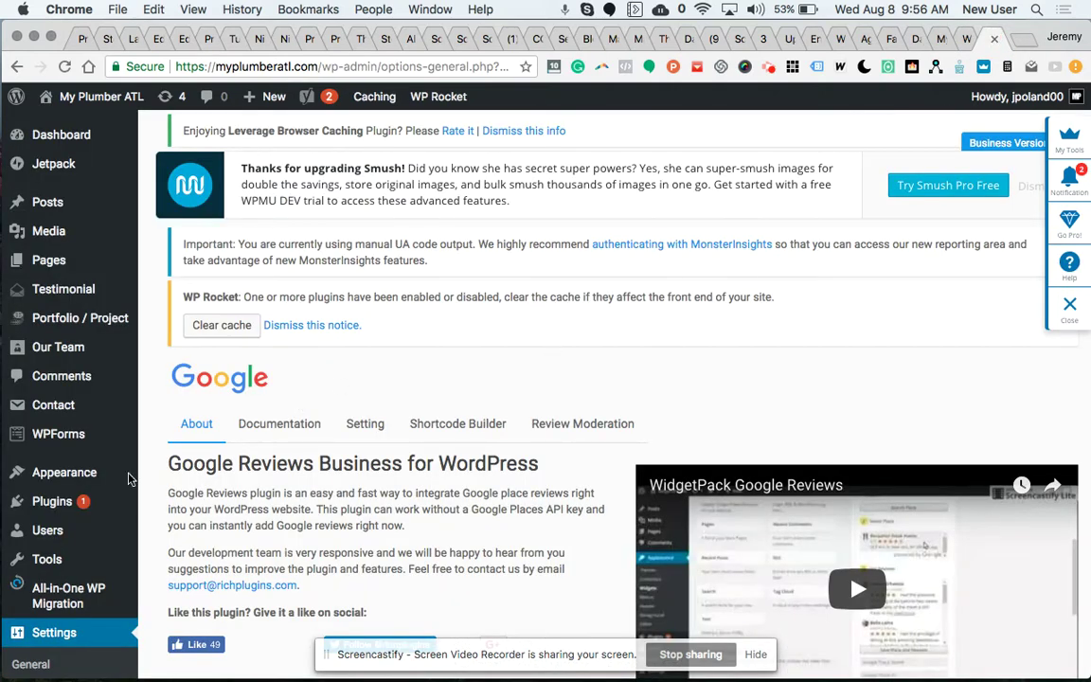
click(57, 631)
scroll(78, 606, down, 2)
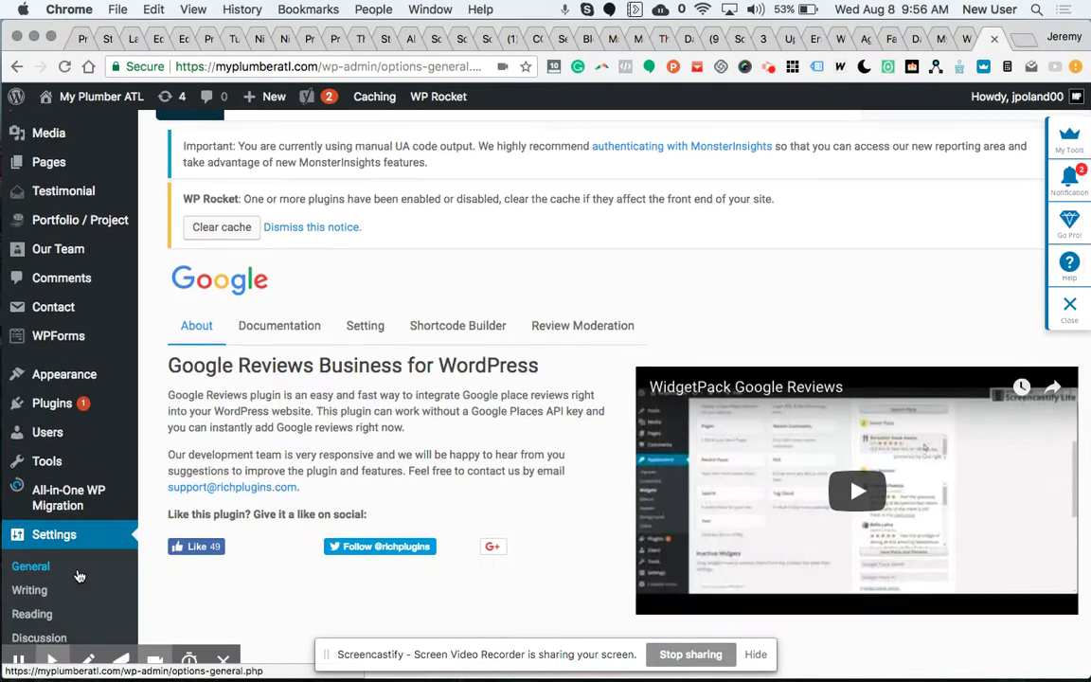
scroll(78, 576, down, 2)
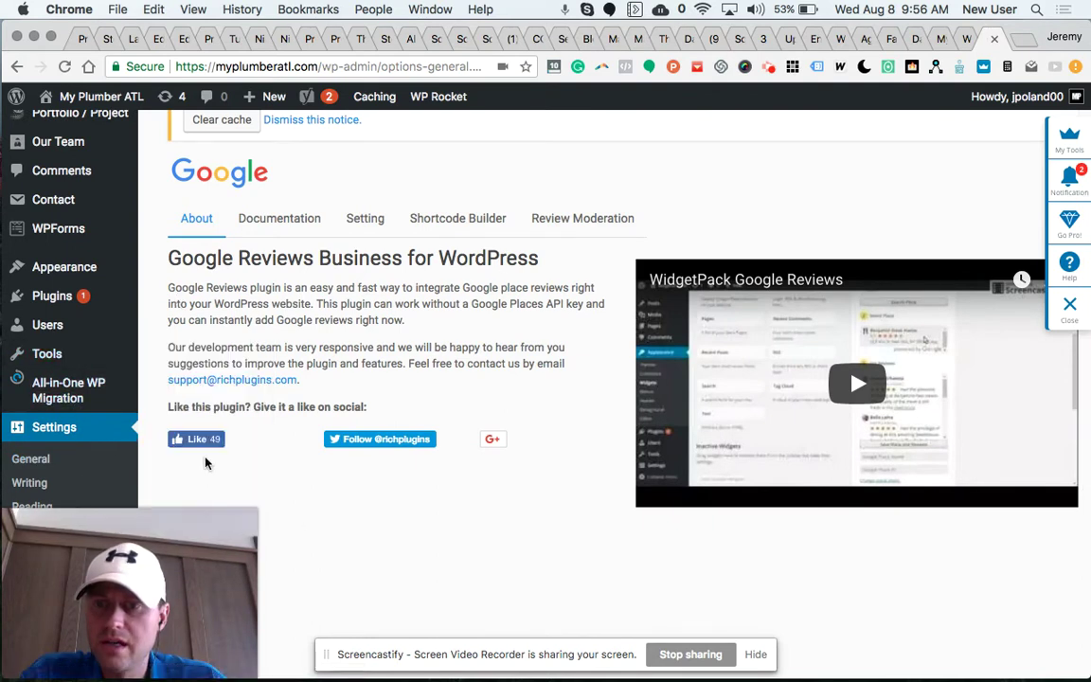
scroll(206, 371, down, 2)
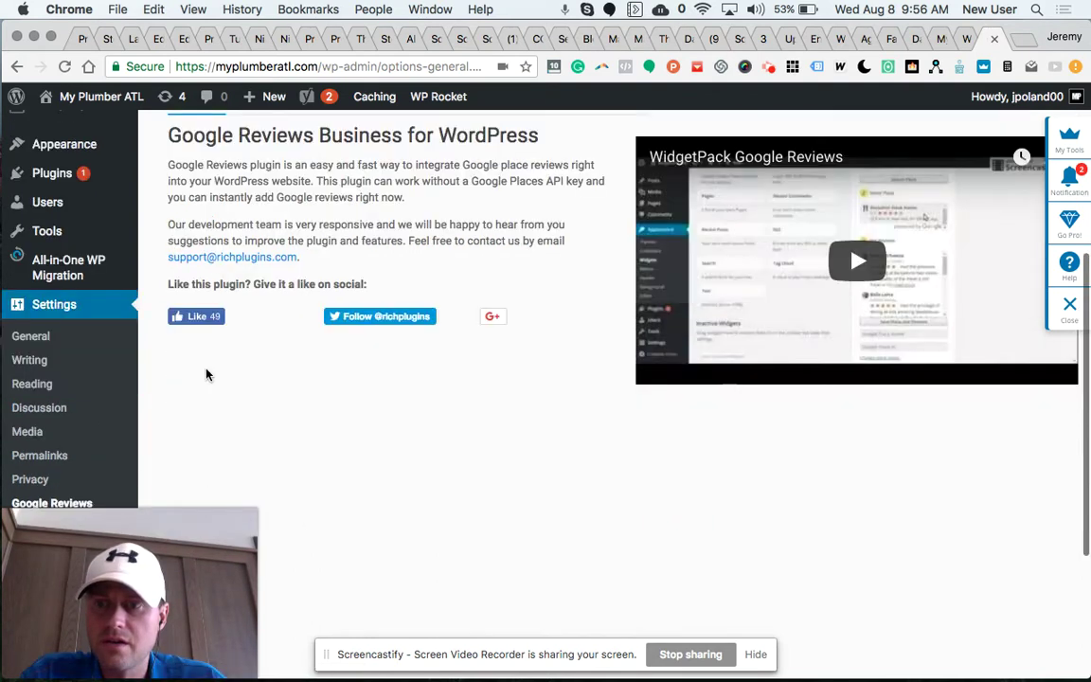
scroll(207, 372, down, 1)
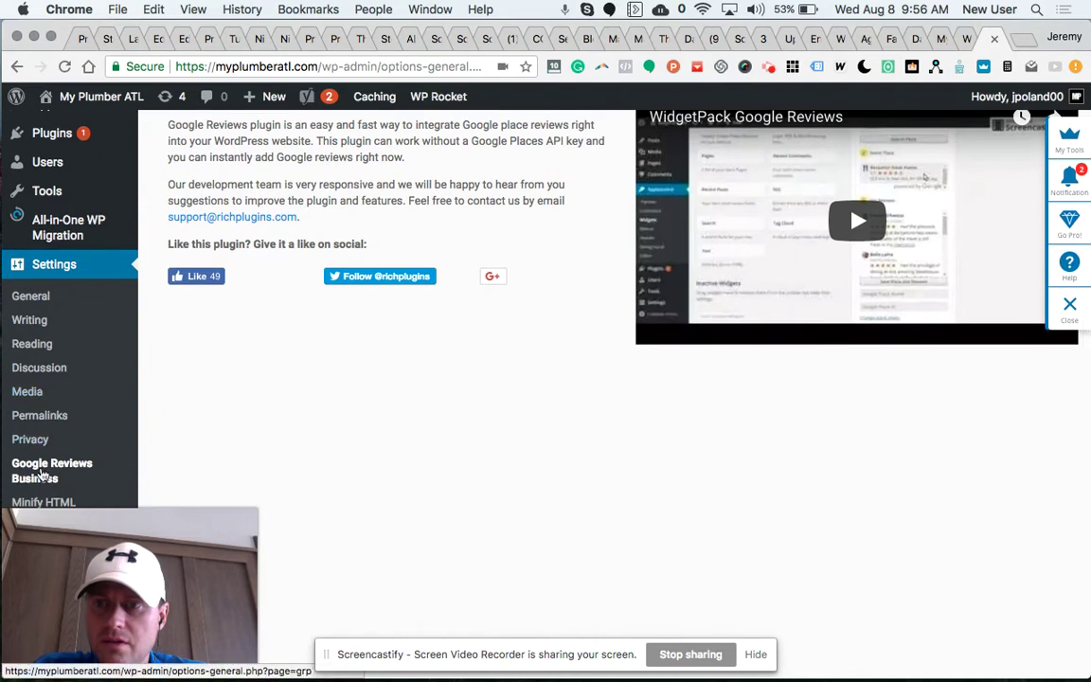
scroll(285, 455, up, 5)
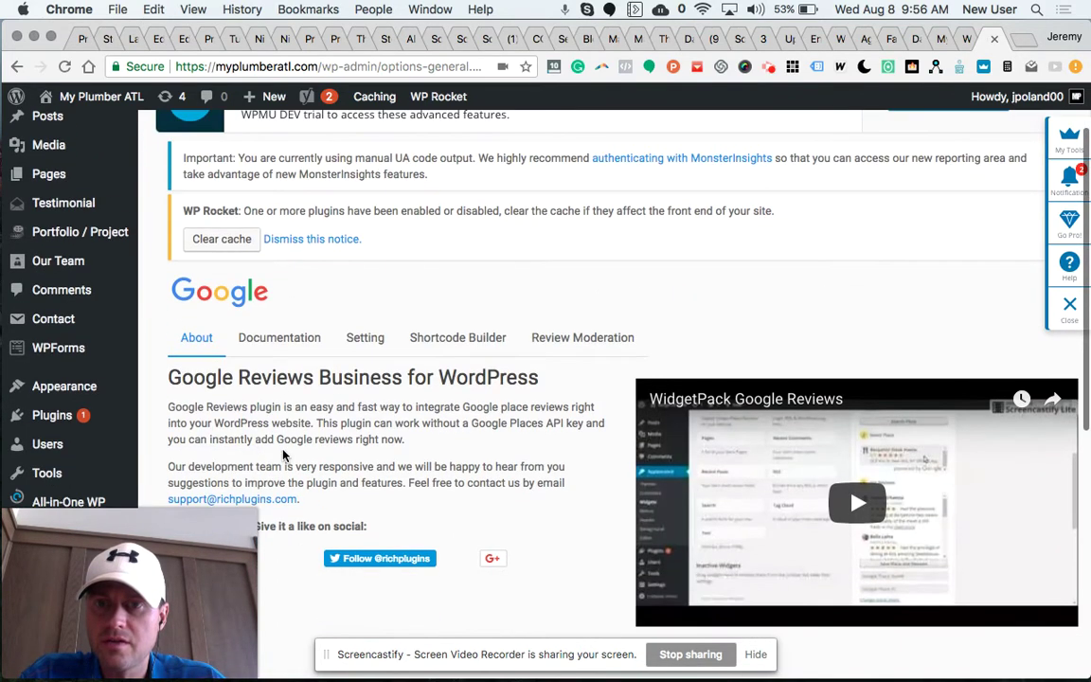
click(441, 339)
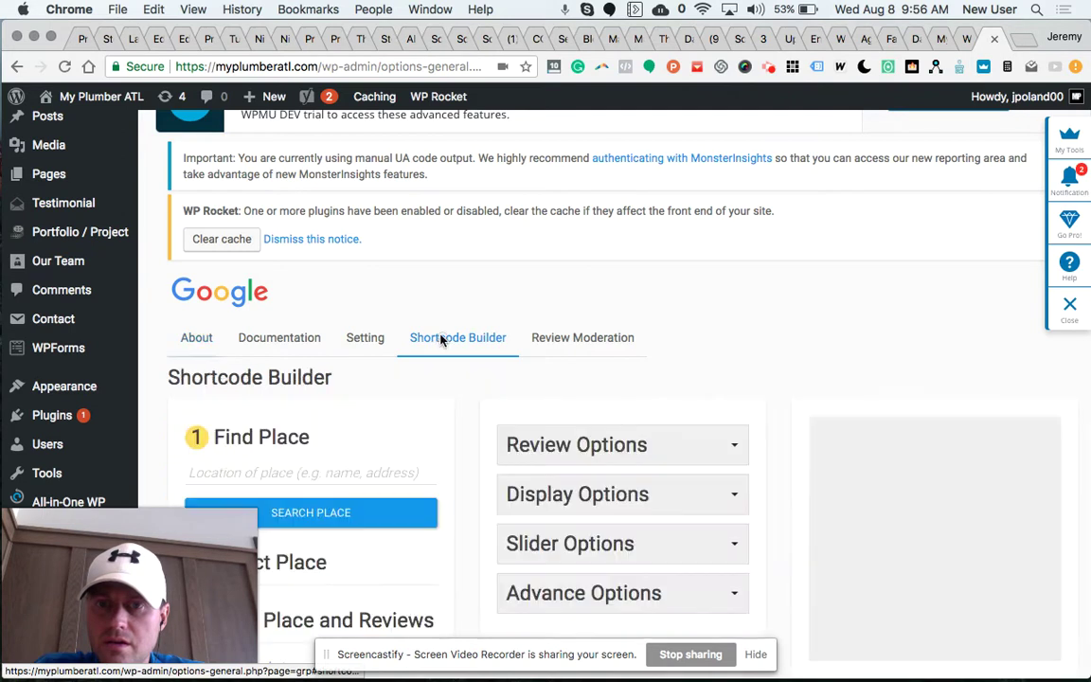
scroll(451, 448, down, 4)
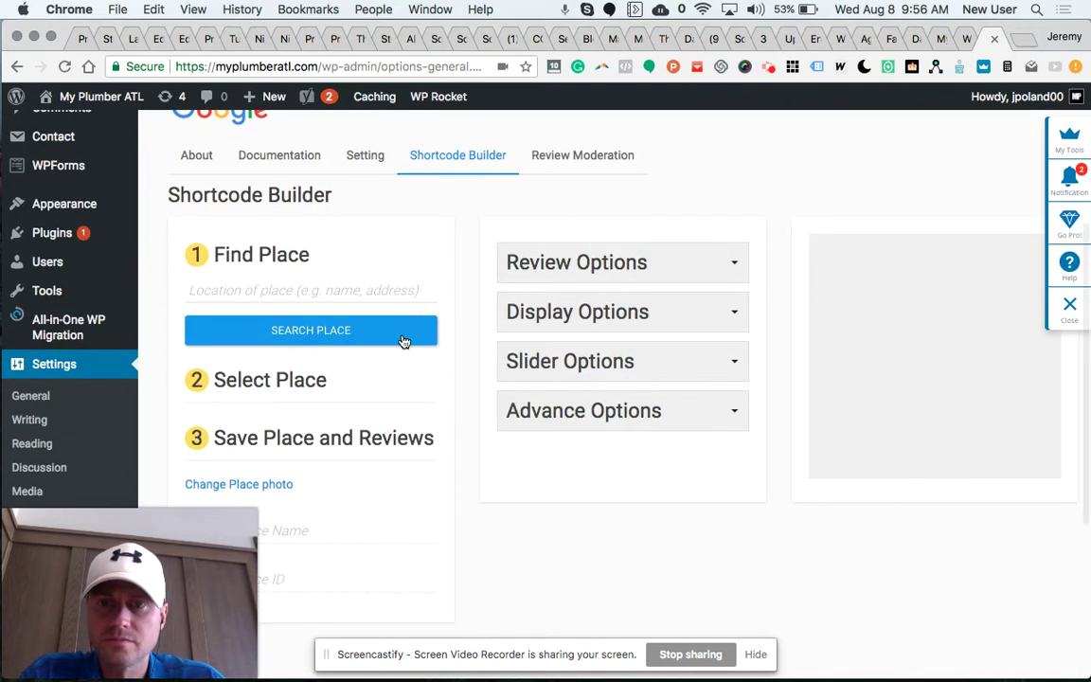
Examine the settings under Review Options in the Shortcode Builder and collapse the section again
click(251, 290)
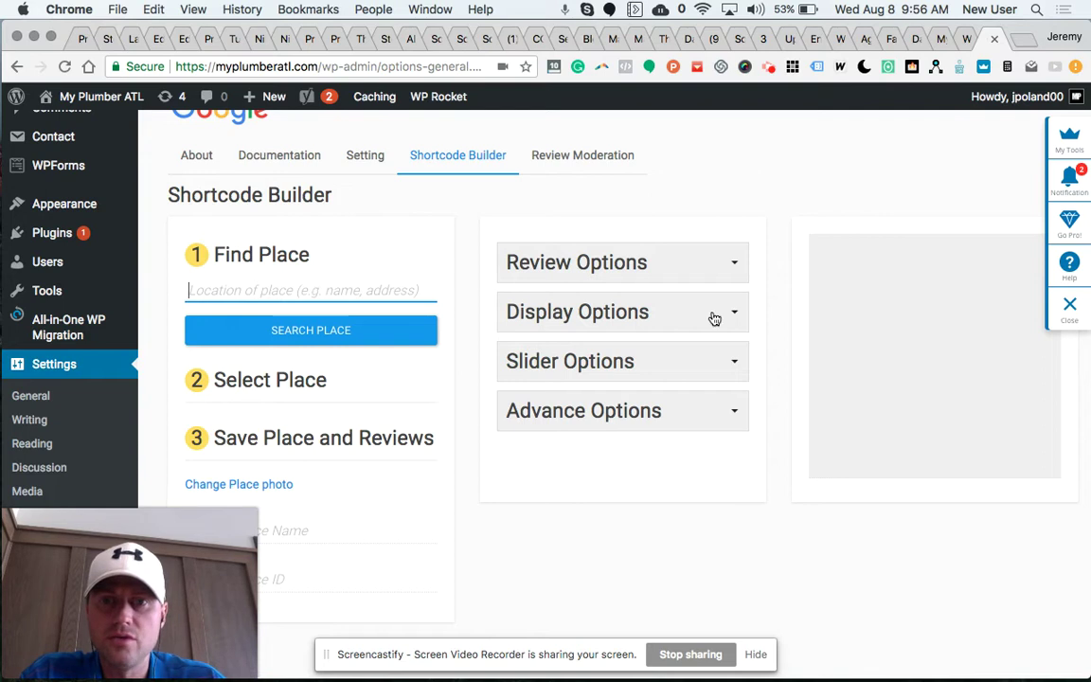
click(735, 264)
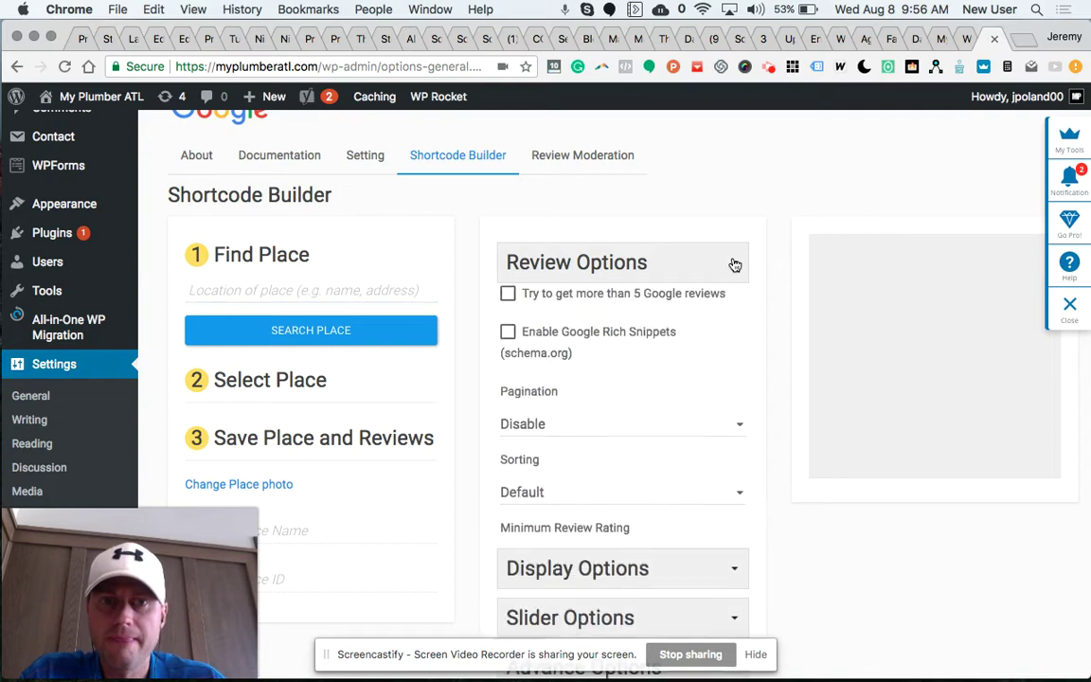
click(731, 265)
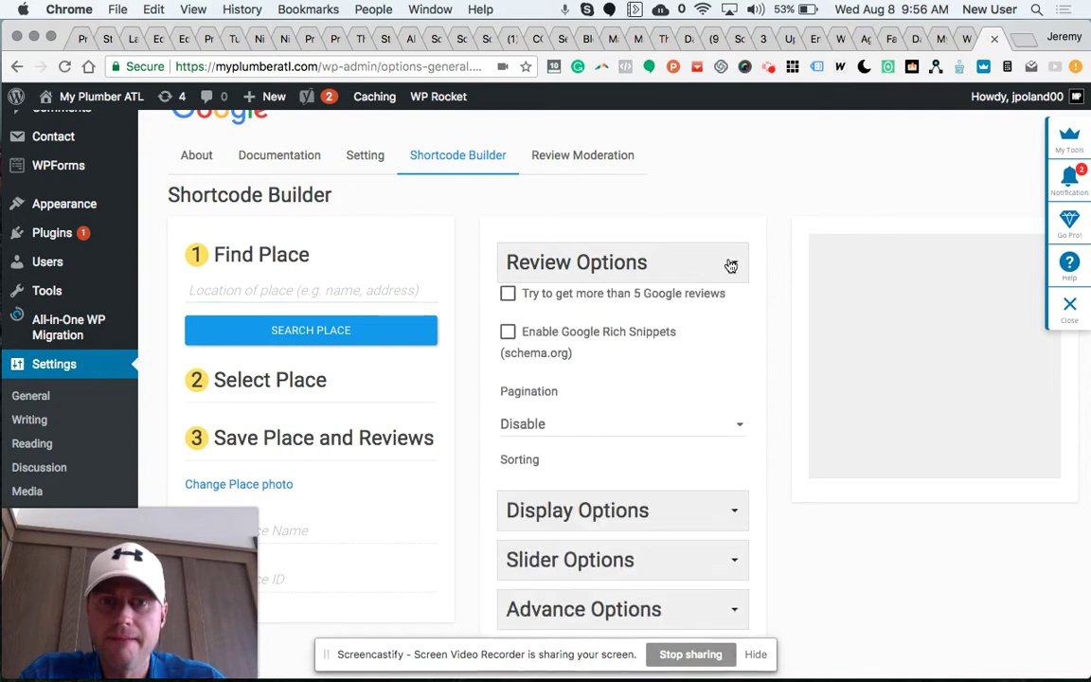
Expand Display Options and set the widget theme to Google Badge: right
click(739, 314)
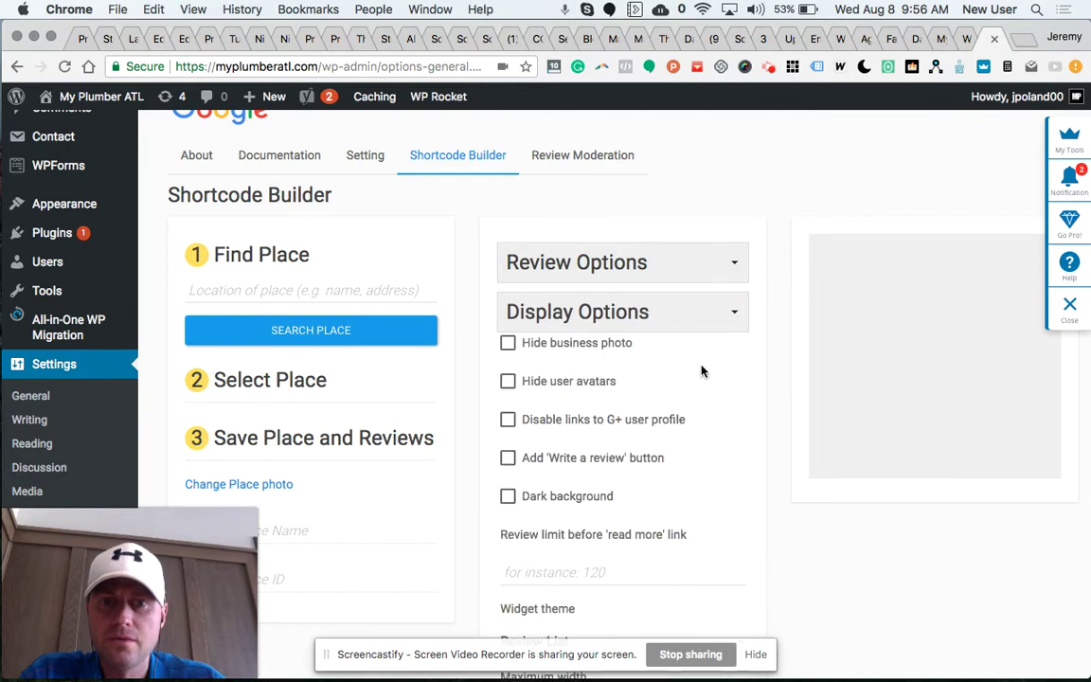
scroll(716, 353, down, 3)
scroll(701, 345, down, 3)
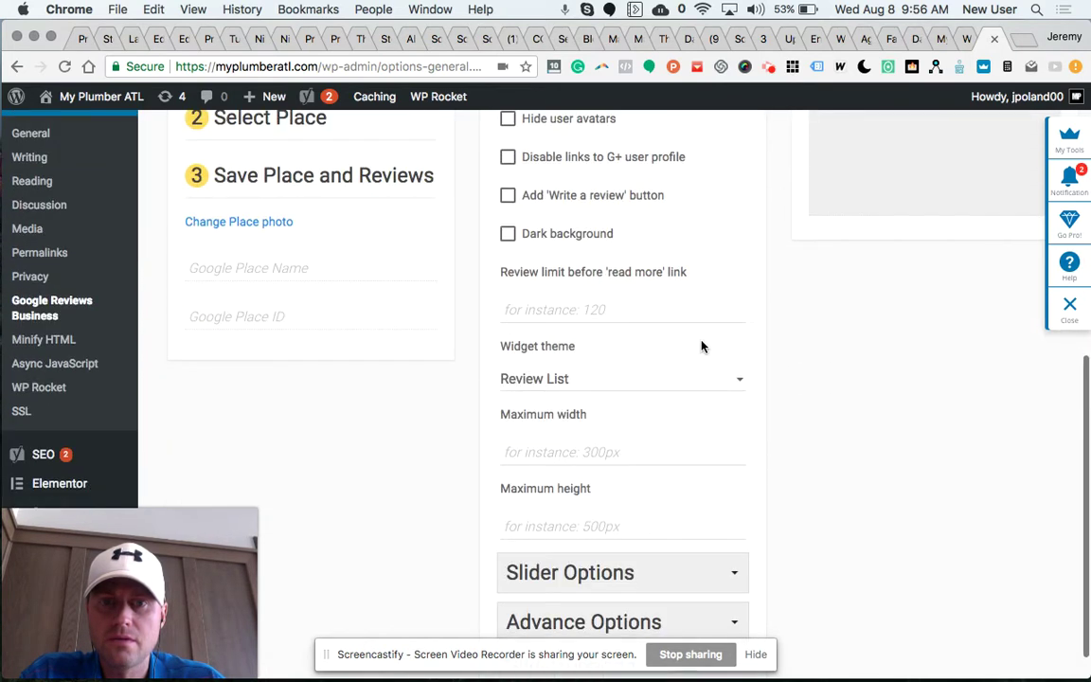
scroll(702, 346, up, 3)
scroll(703, 345, up, 2)
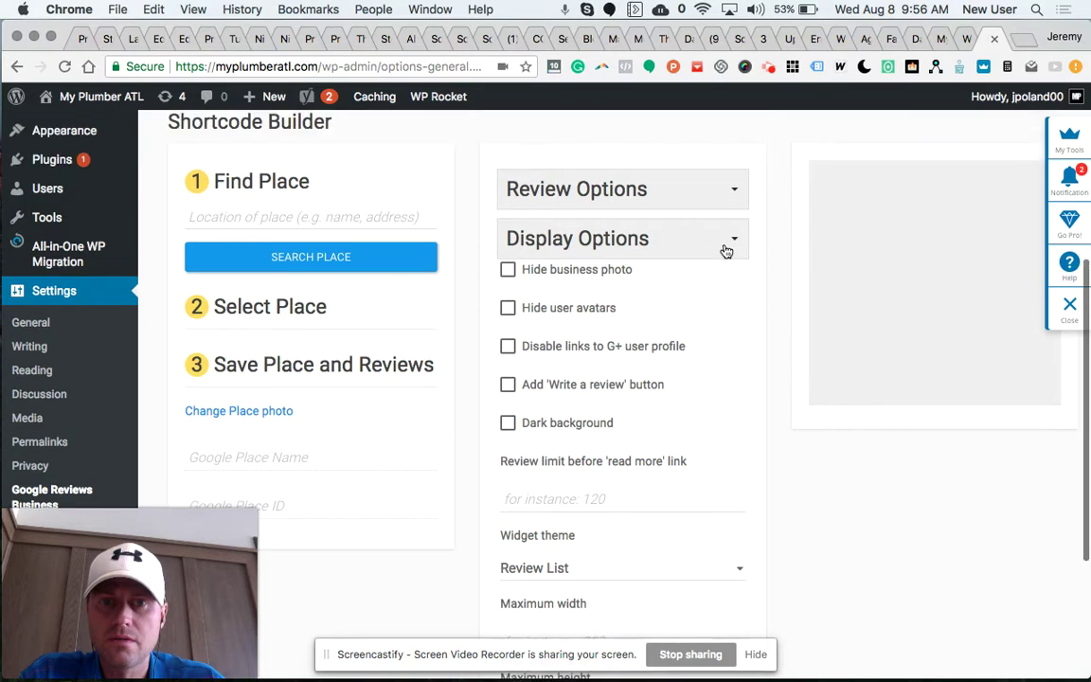
scroll(676, 412, down, 4)
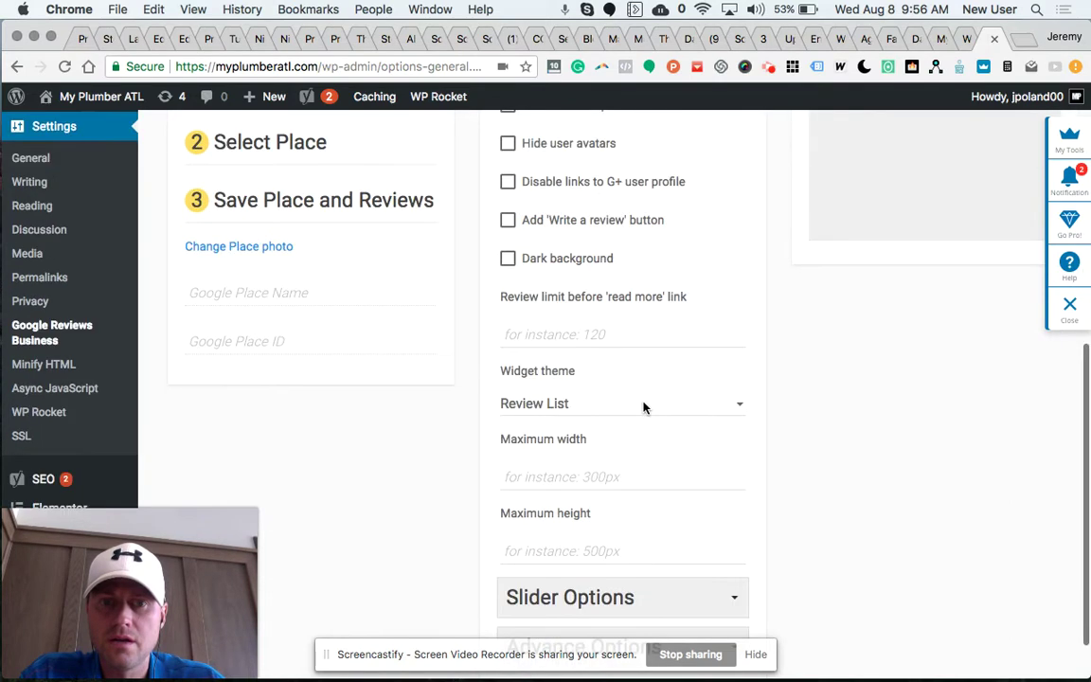
click(642, 407)
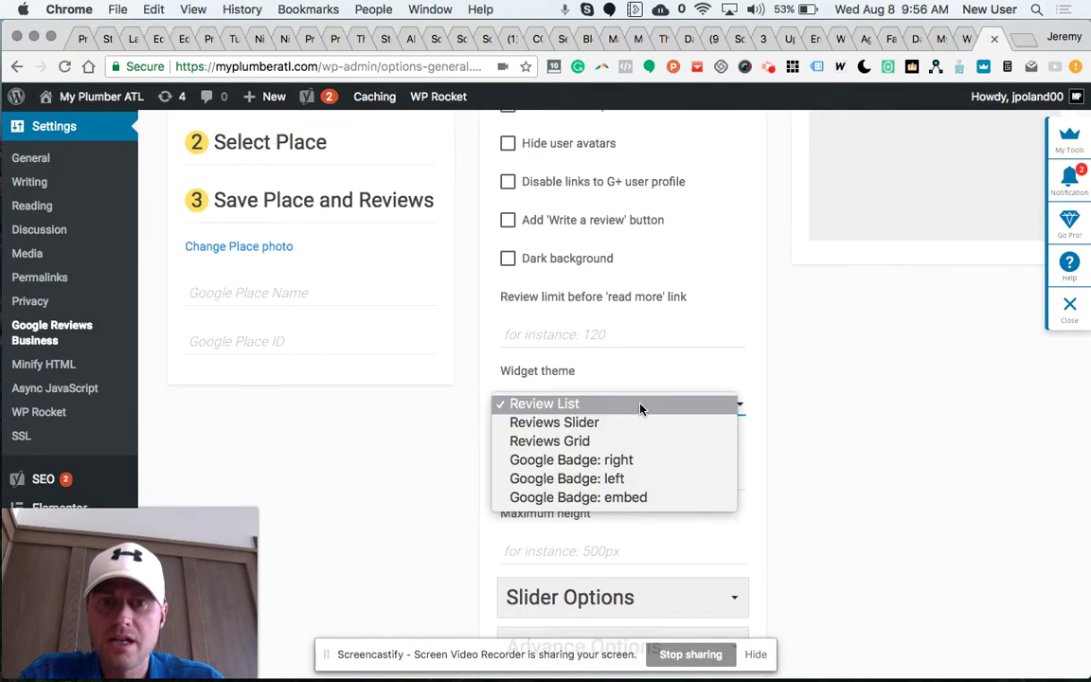
click(625, 461)
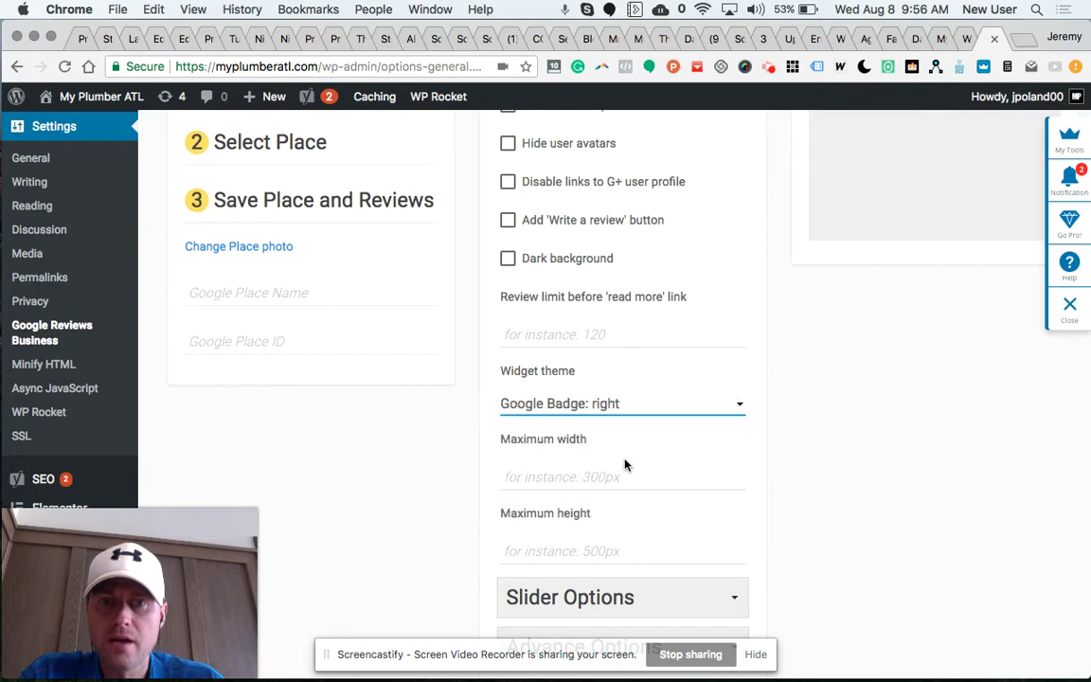
Expand Slider Options and examine the slider theme, pagination dots, speed and reviews-per-view settings
scroll(653, 475, down, 2)
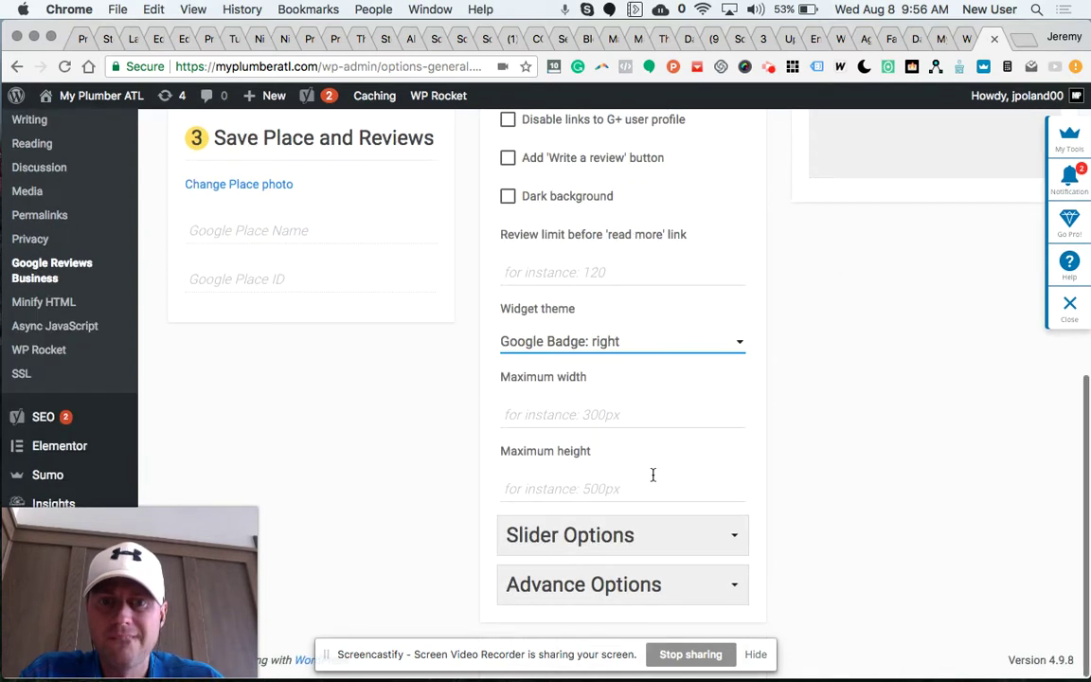
click(733, 536)
scroll(733, 536, down, 5)
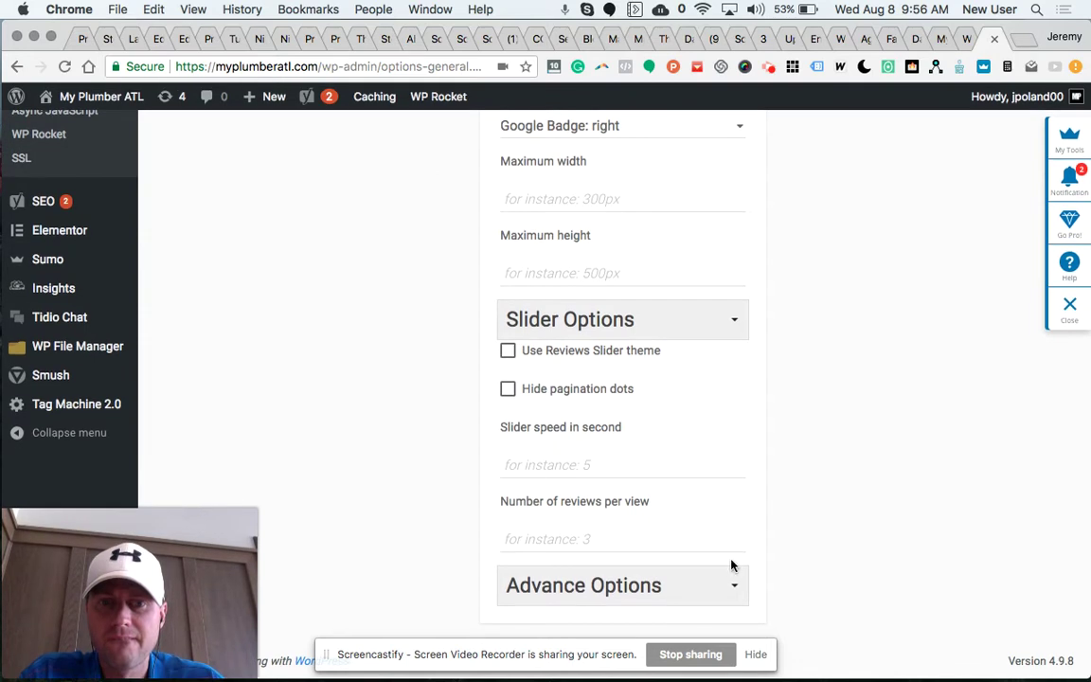
scroll(723, 457, up, 6)
scroll(726, 457, up, 5)
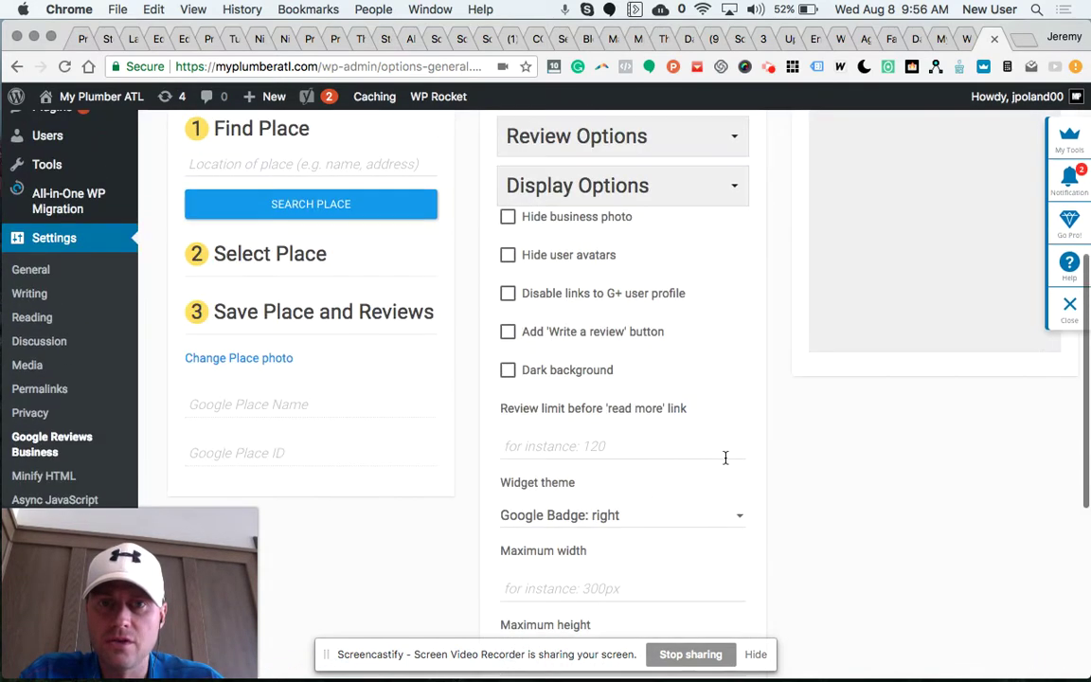
Expand Review Options and choose a minimum review rating filter
click(730, 248)
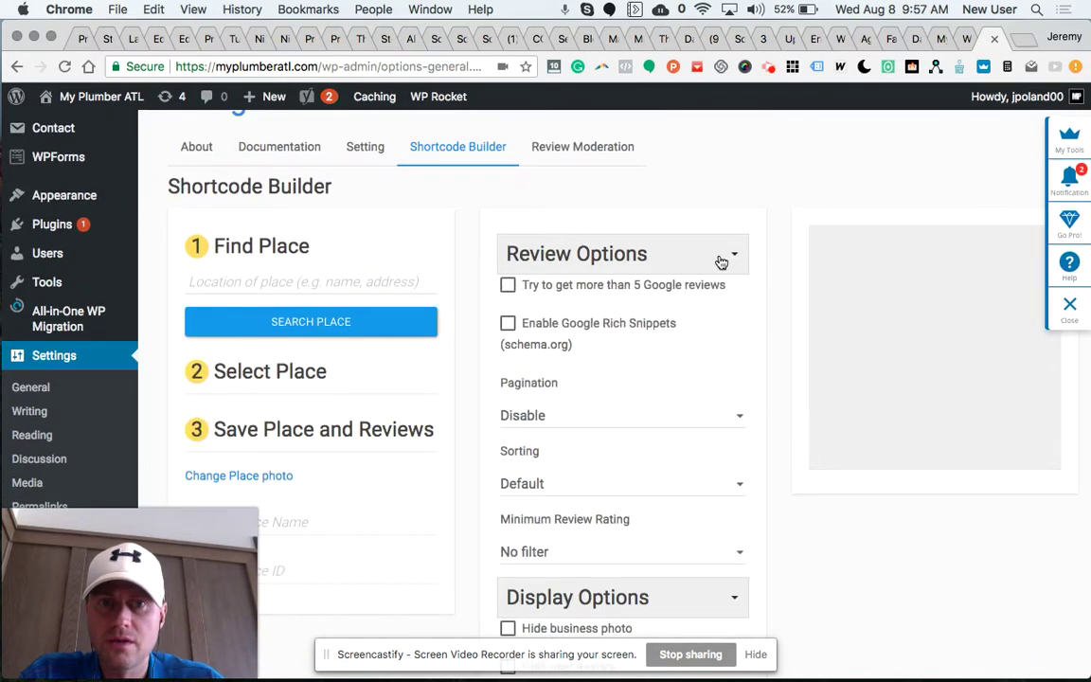
scroll(561, 339, down, 2)
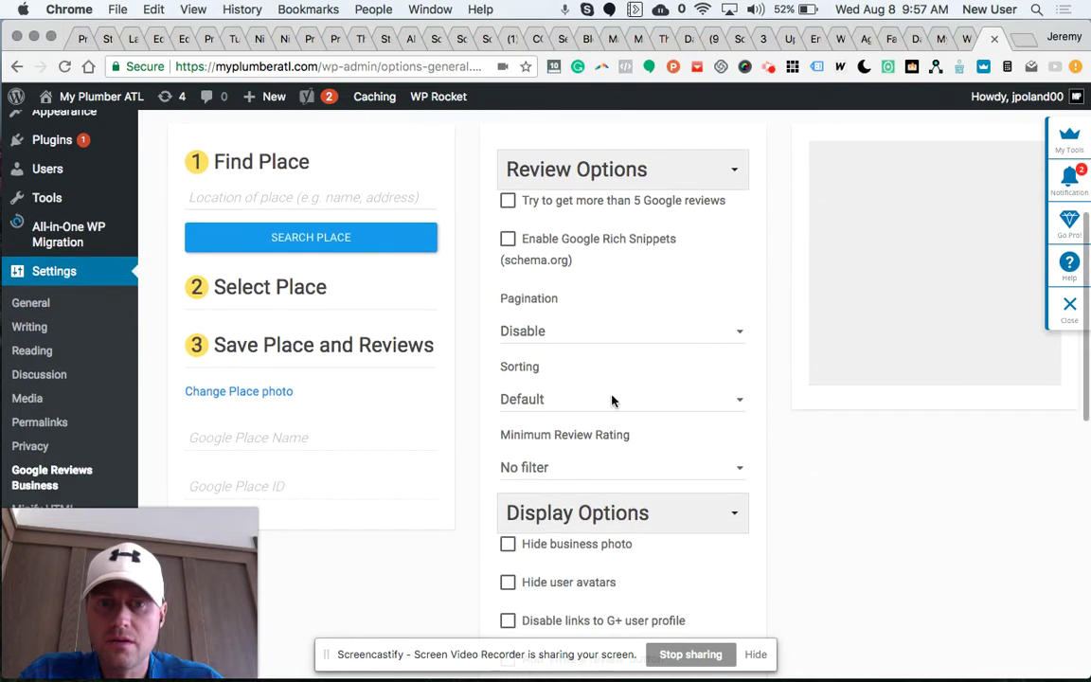
click(706, 477)
click(694, 490)
scroll(767, 534, down, 10)
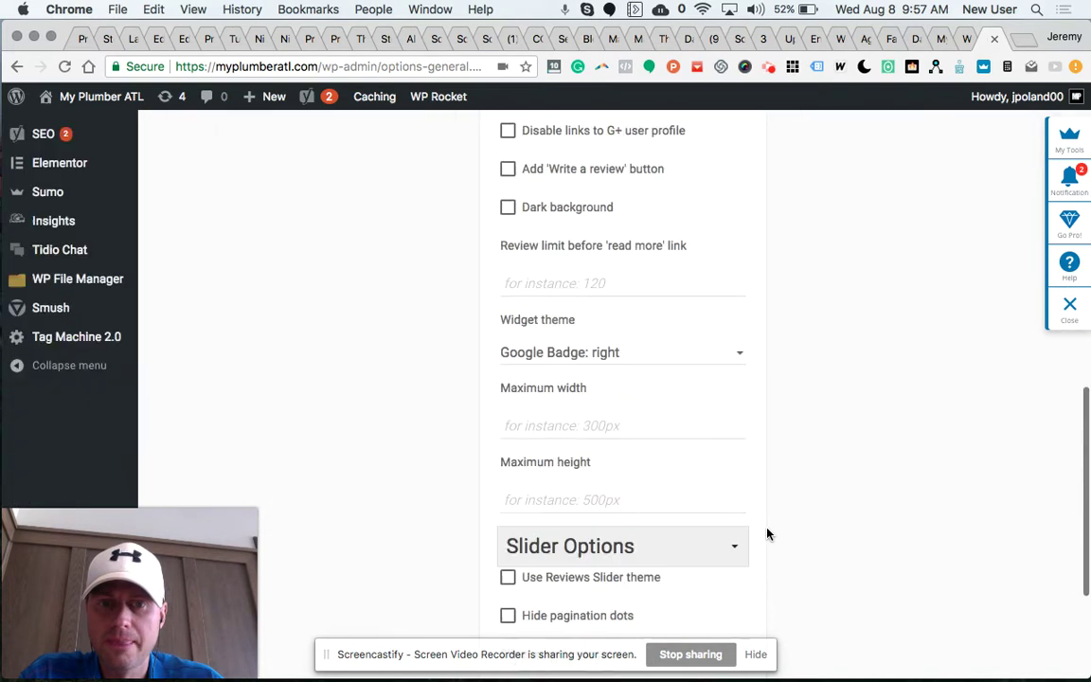
Expand Advance Options in the Shortcode Builder and examine its link, mobile badge, lazy-load and language settings
scroll(767, 533, down, 2)
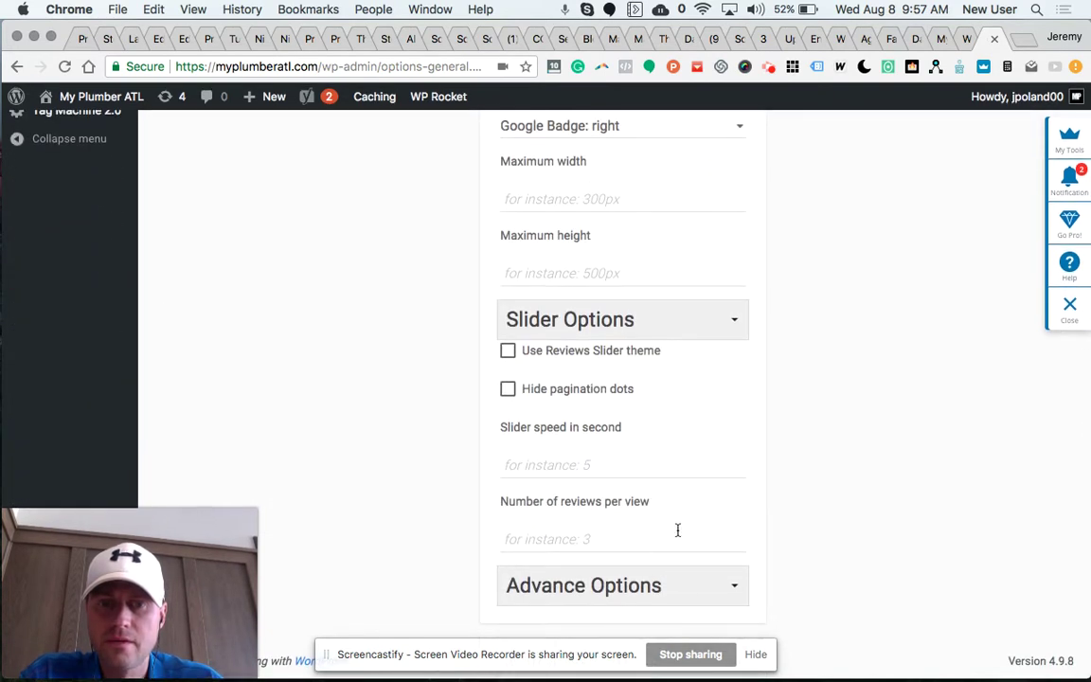
scroll(677, 530, up, 2)
scroll(677, 530, down, 2)
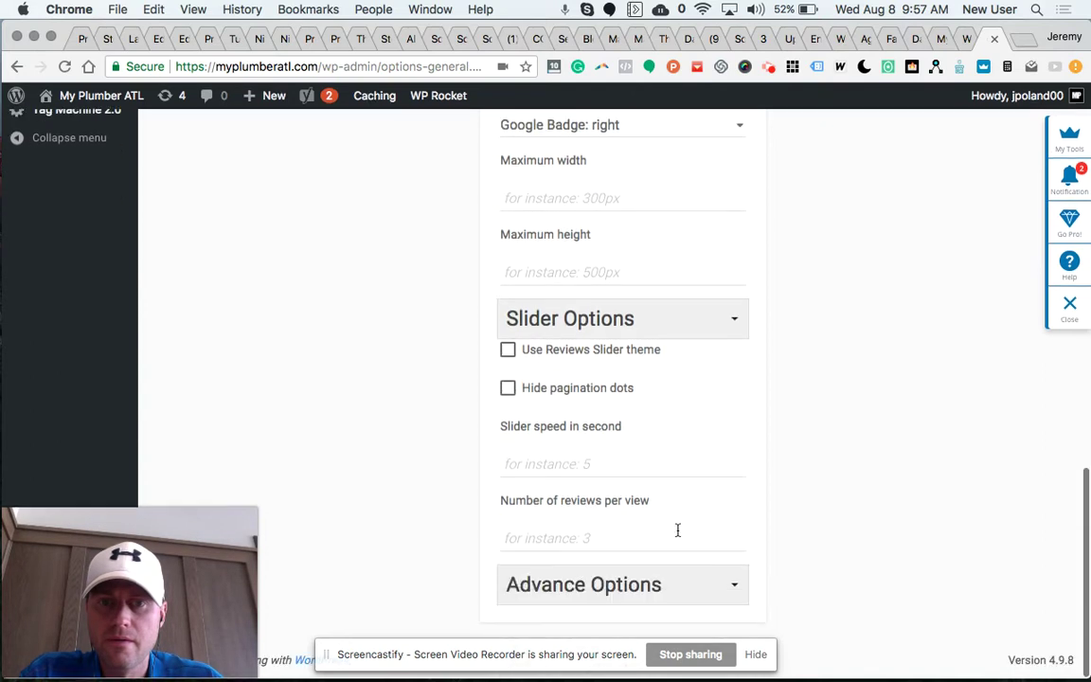
click(661, 583)
scroll(657, 589, down, 6)
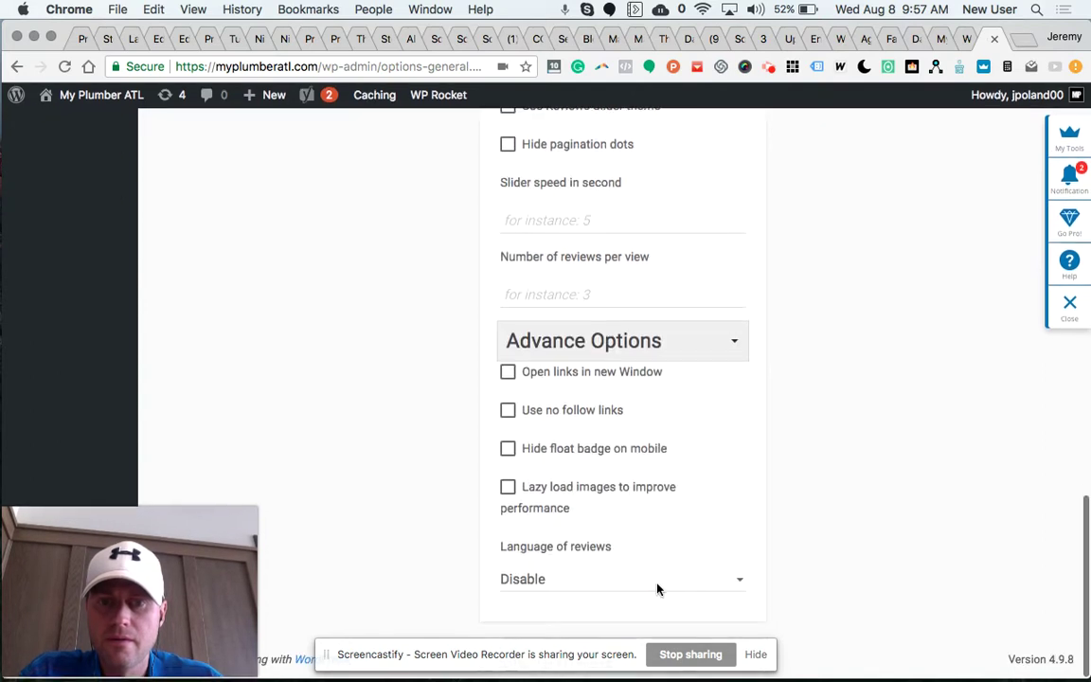
scroll(657, 589, up, 15)
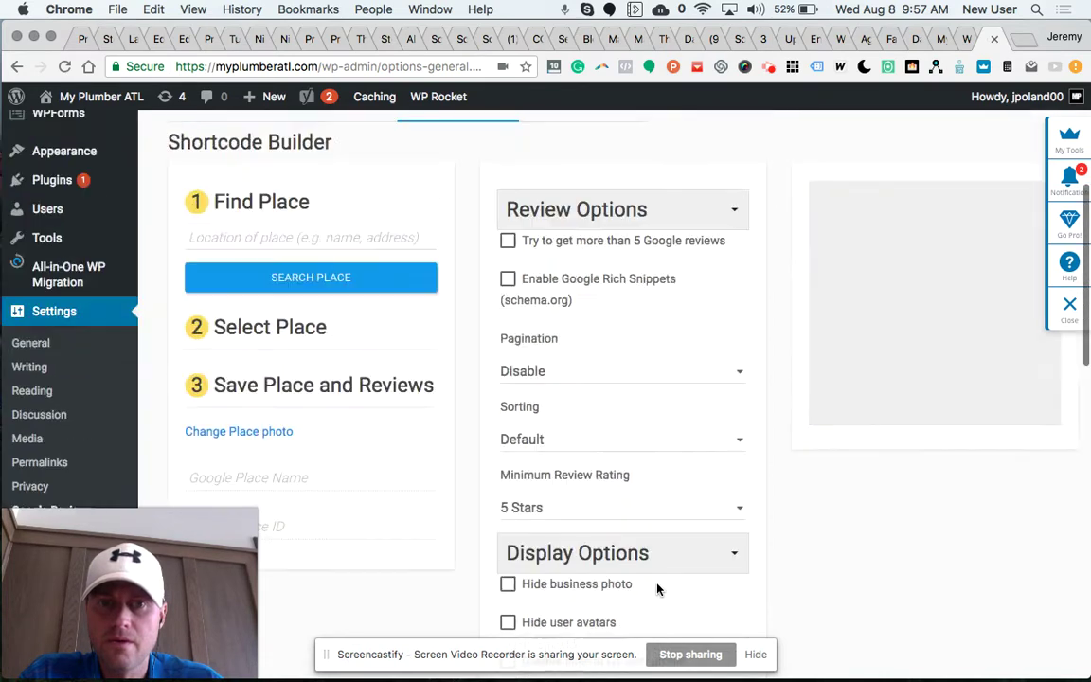
scroll(657, 589, down, 15)
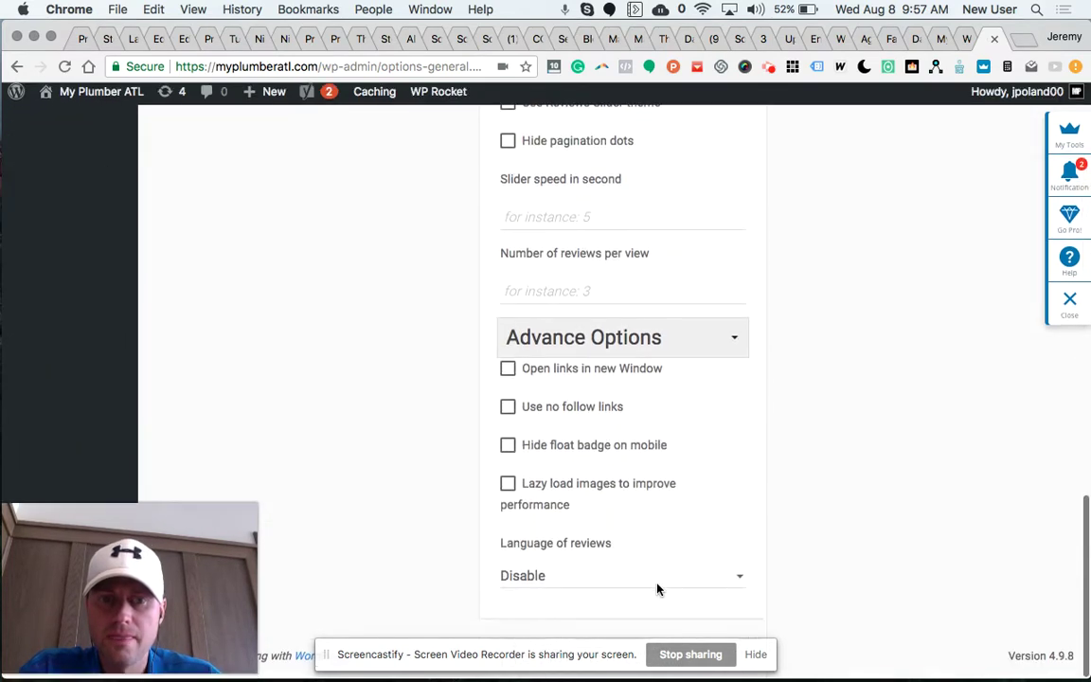
scroll(657, 589, up, 15)
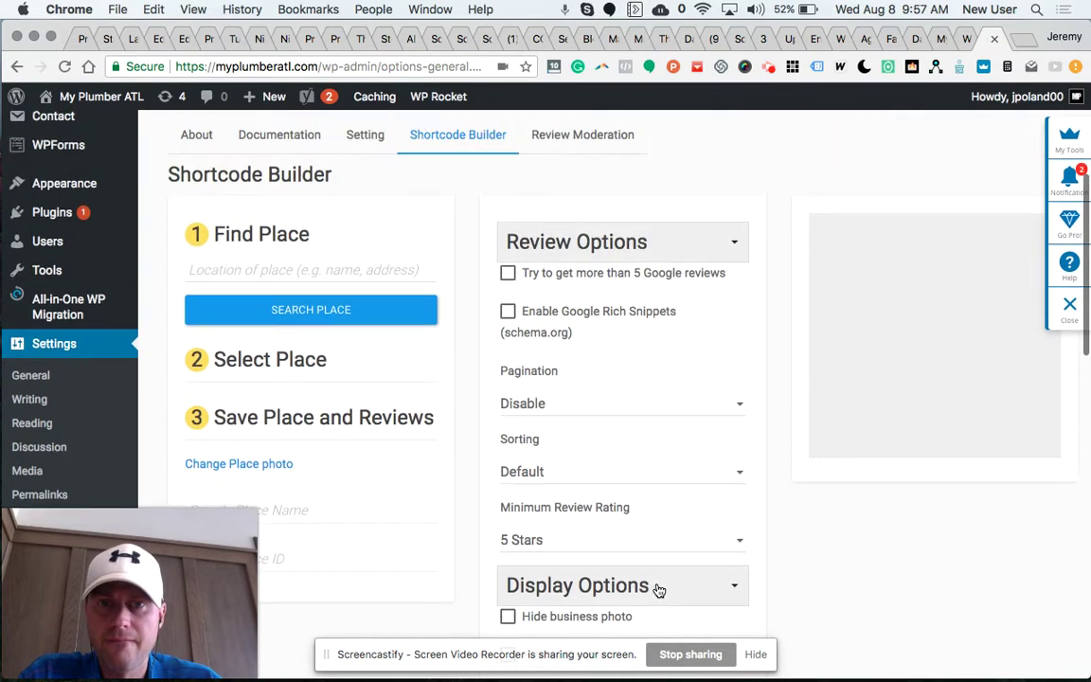
Activate the Find Place location field and point out the preview area beside the review options
drag(830, 270, 983, 433)
click(340, 308)
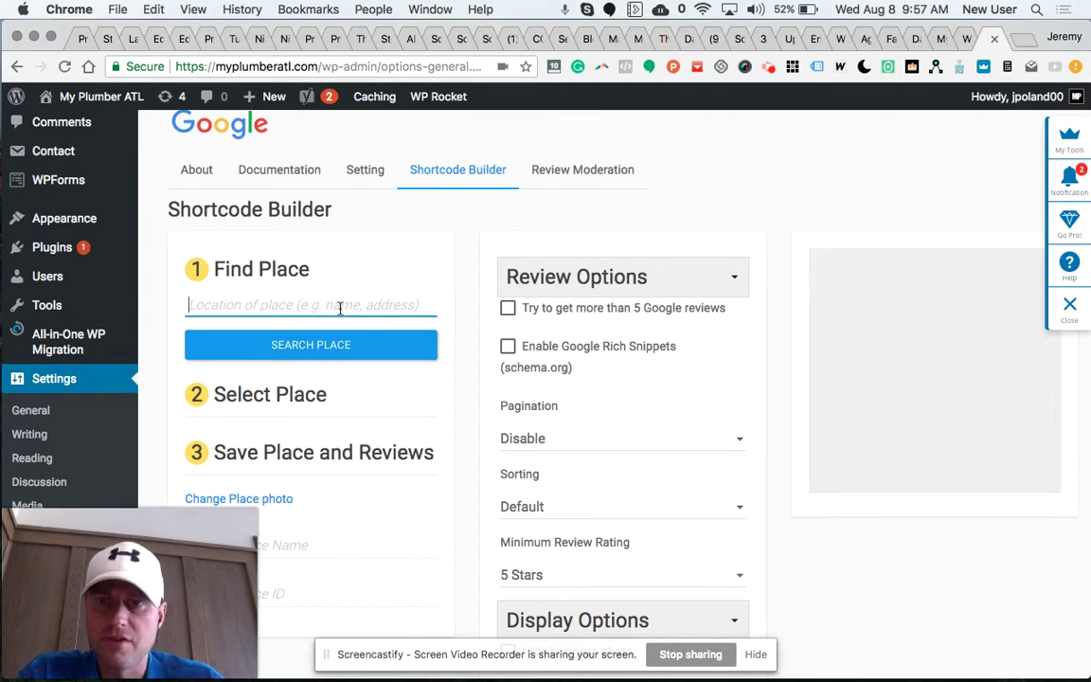
drag(986, 338, 986, 448)
Switch to the Widgets page and highlight the google-reviews-pro shortcode in the footer's Links text widget
click(961, 45)
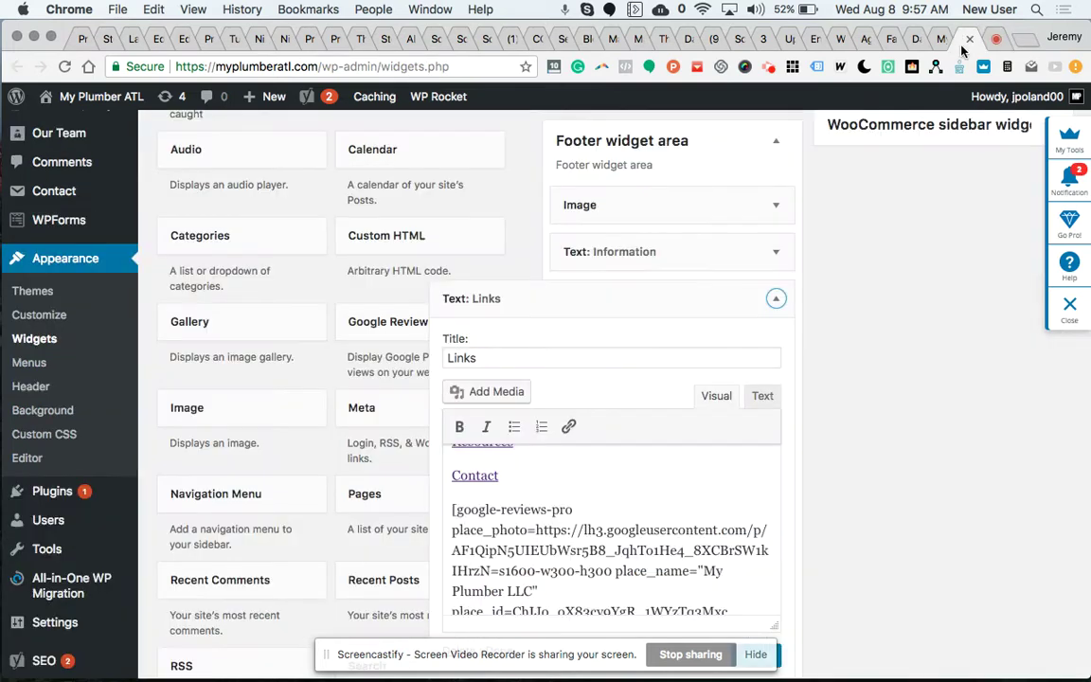
click(776, 298)
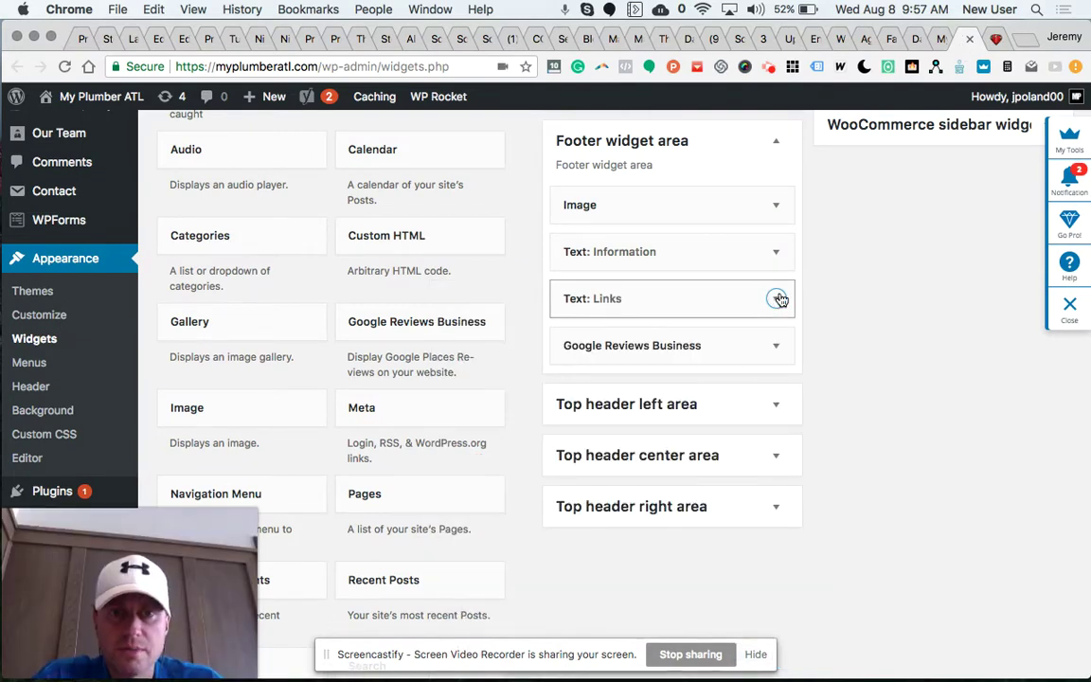
click(777, 299)
scroll(716, 479, down, 5)
scroll(716, 479, down, 1)
drag(452, 467, 566, 606)
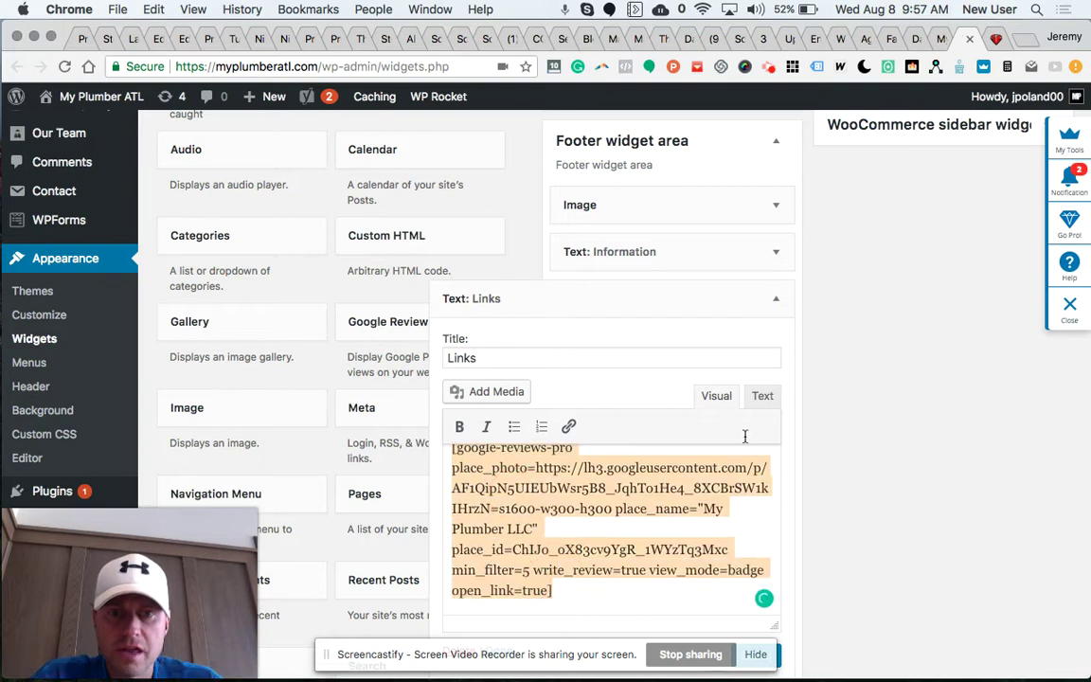
scroll(672, 518, up, 5)
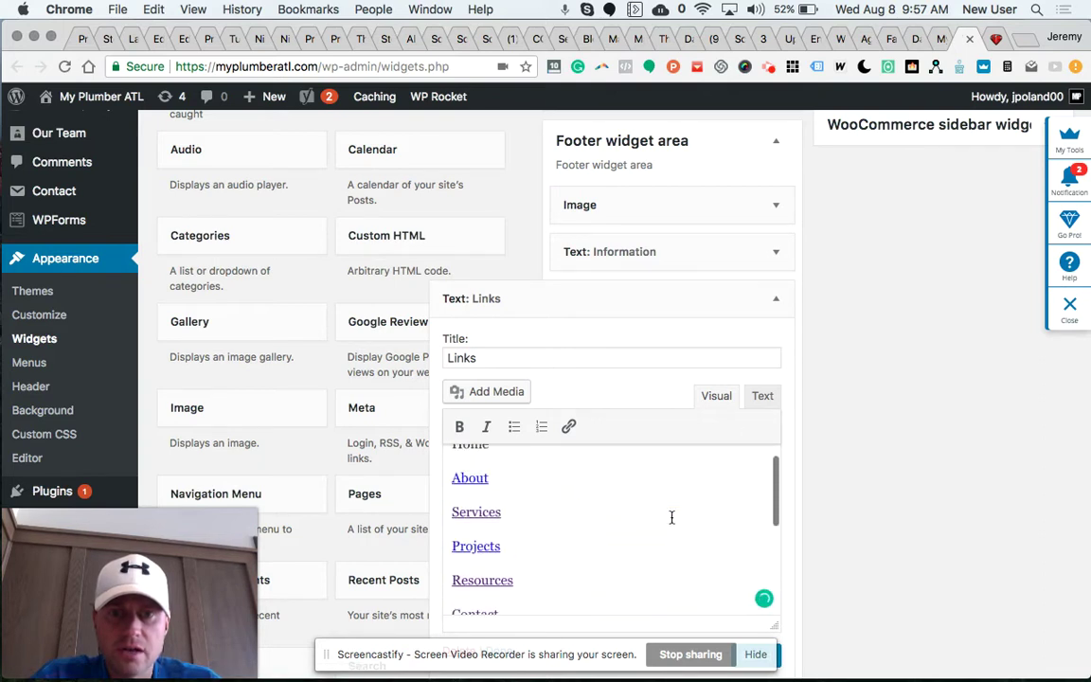
Switch to the live My Plumber ATL homepage and examine its footer columns and Google Rating badge
click(943, 39)
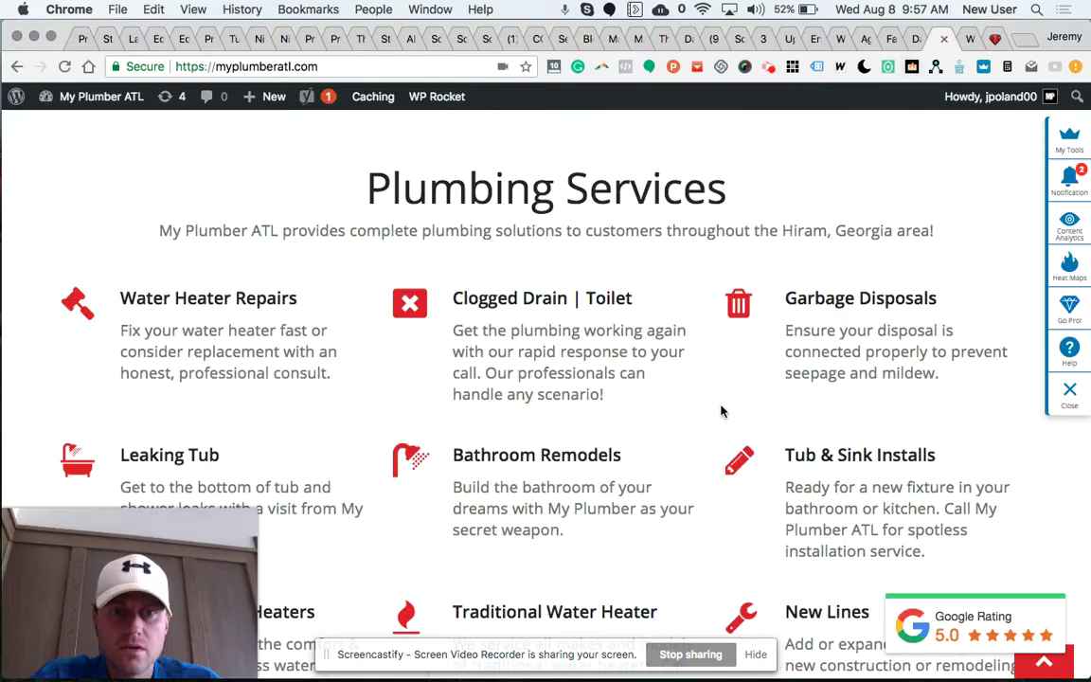
scroll(720, 411, down, 4)
scroll(720, 411, down, 5)
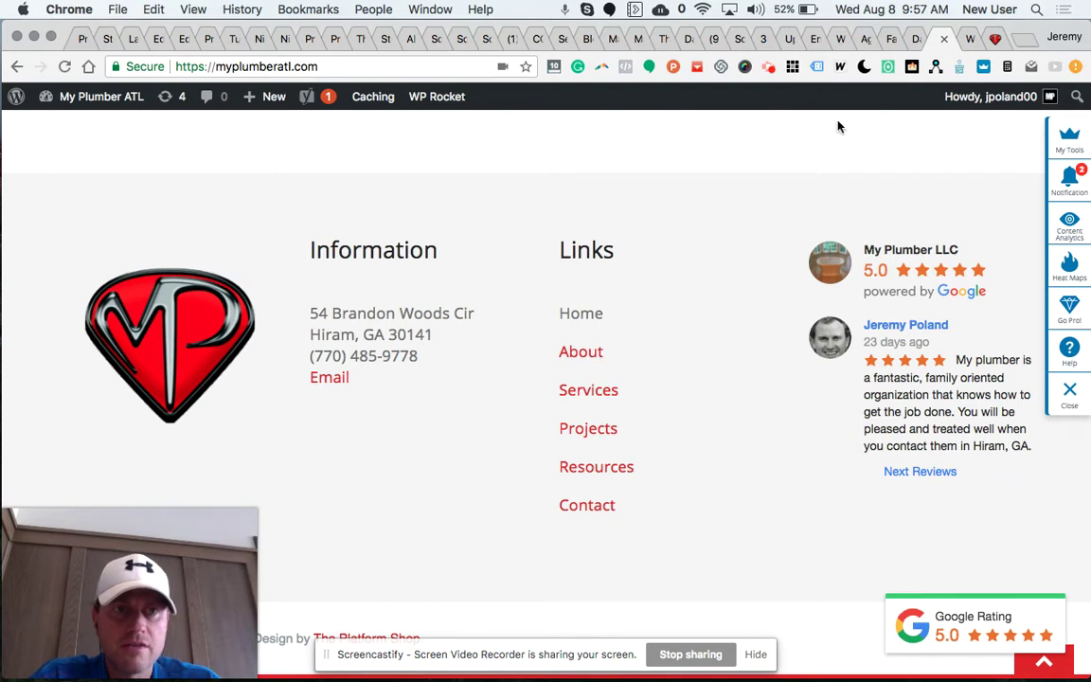
Review the Links widget's google-reviews-pro shortcode against the badge on the homepage and collapse the widget
click(968, 35)
scroll(601, 502, down, 3)
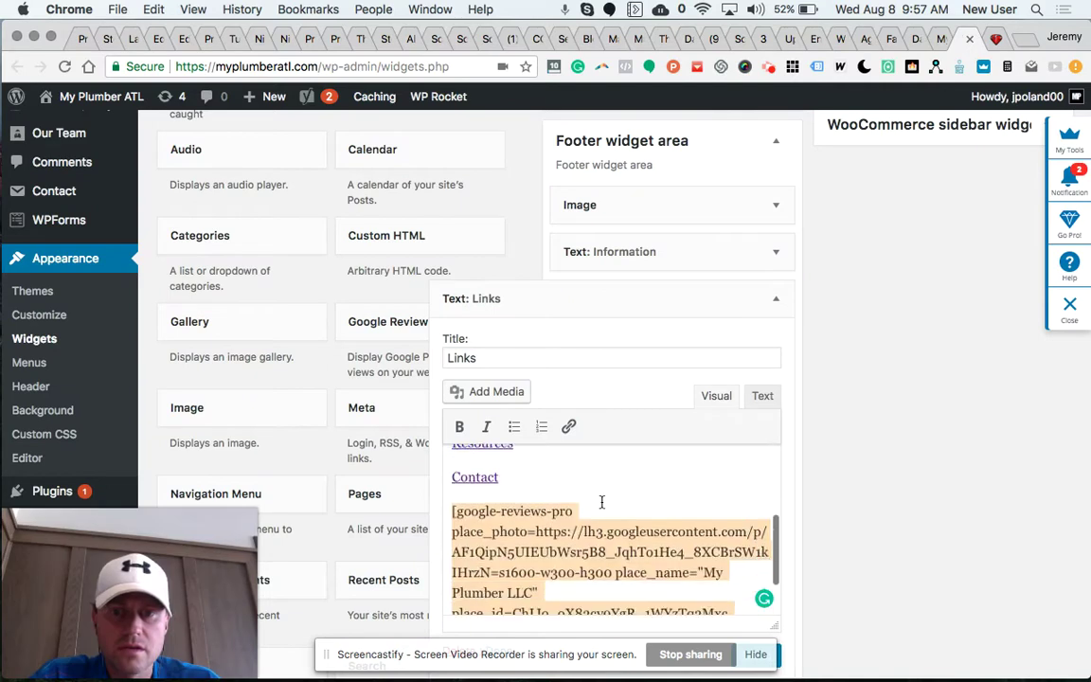
scroll(602, 502, down, 2)
scroll(601, 502, up, 2)
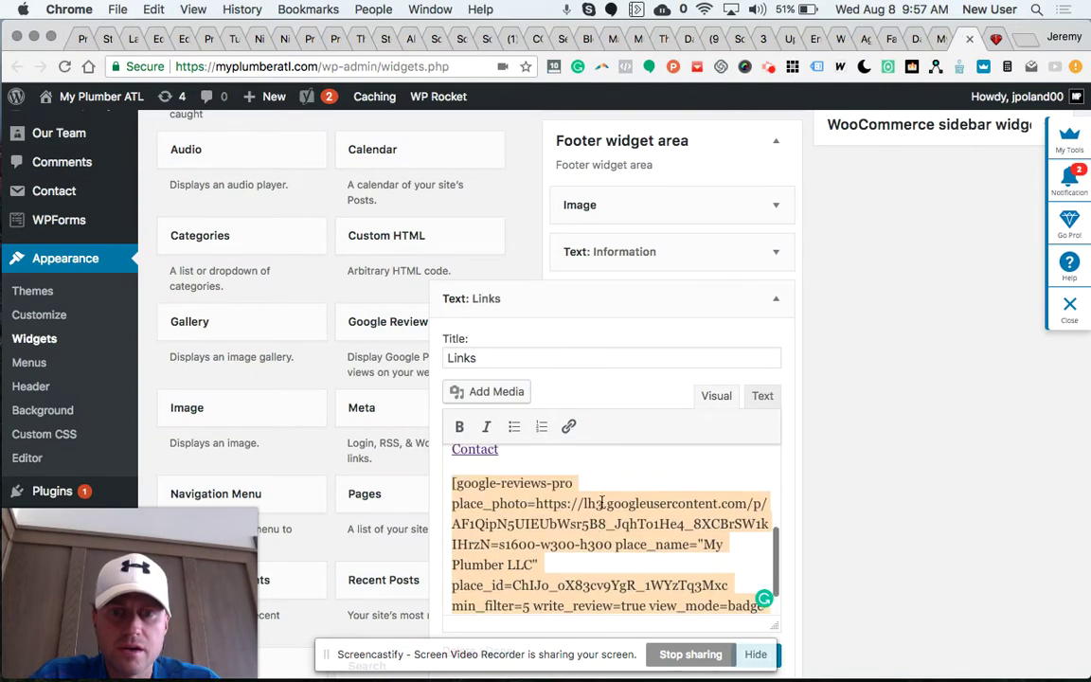
click(941, 38)
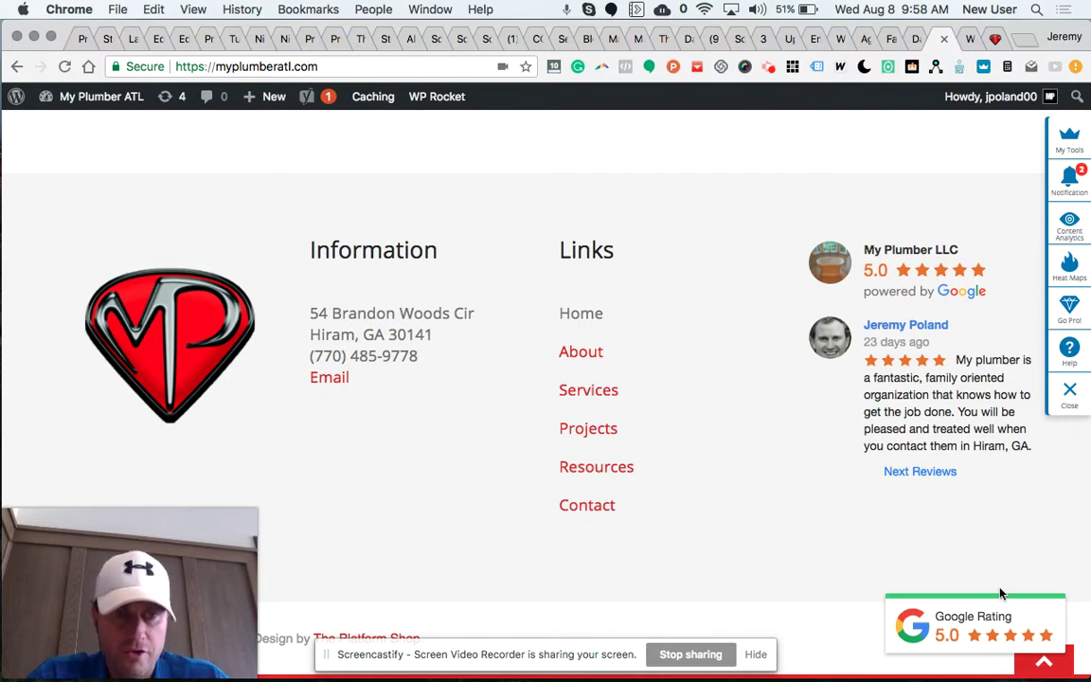
click(969, 40)
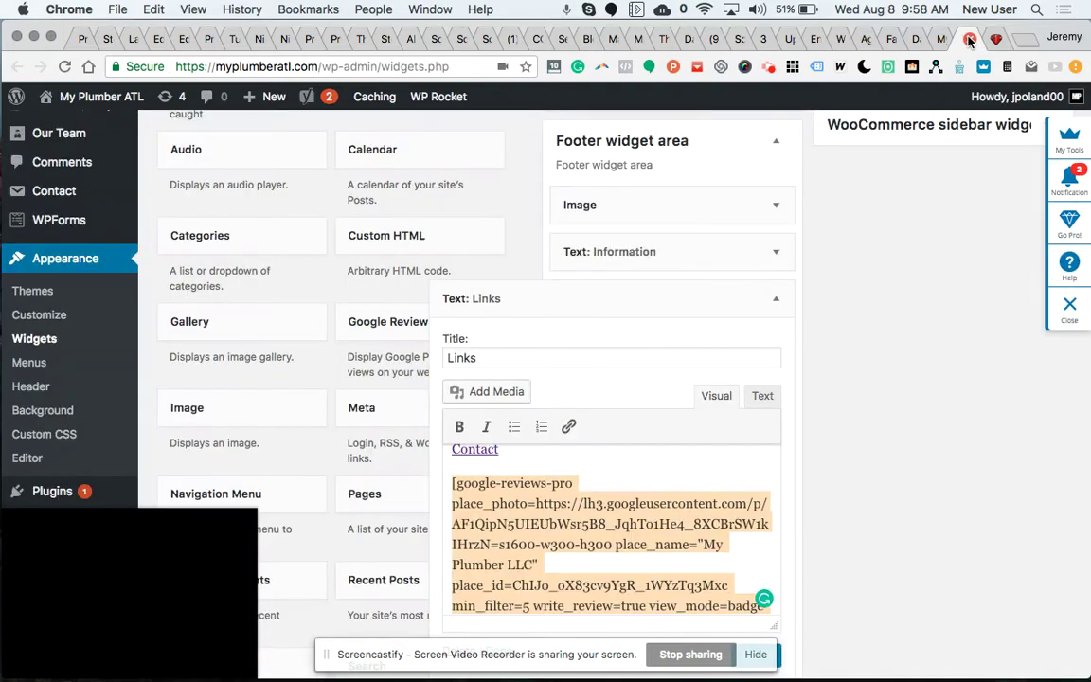
click(775, 298)
Return to the live homepage and examine the review list and floating badge around the contact and footer sections
click(994, 39)
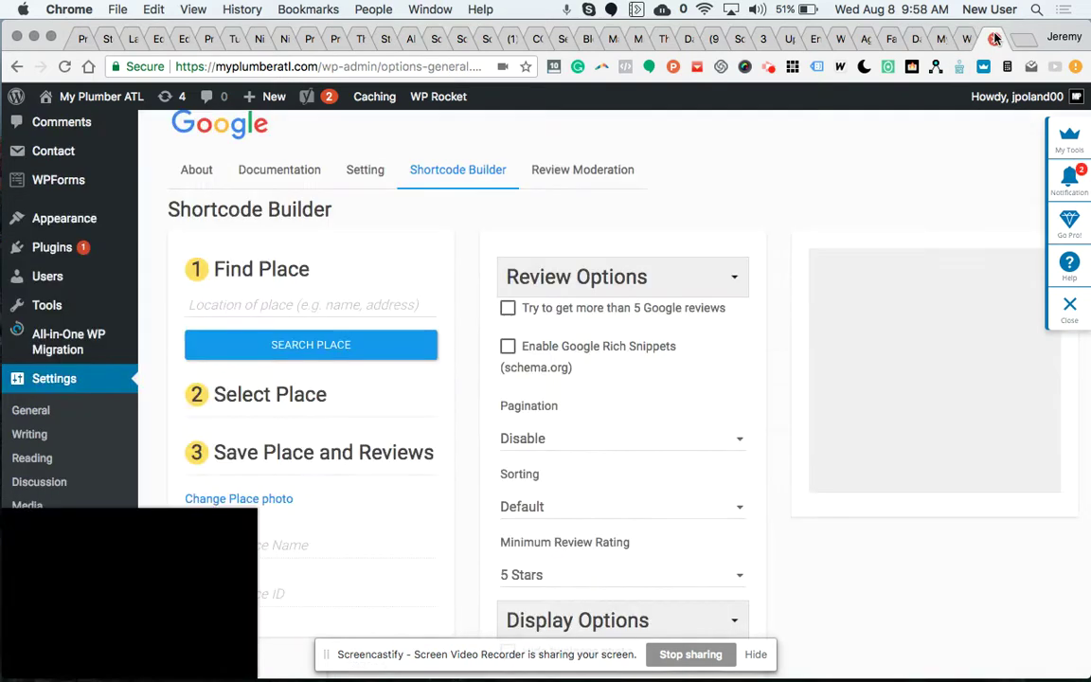
click(941, 39)
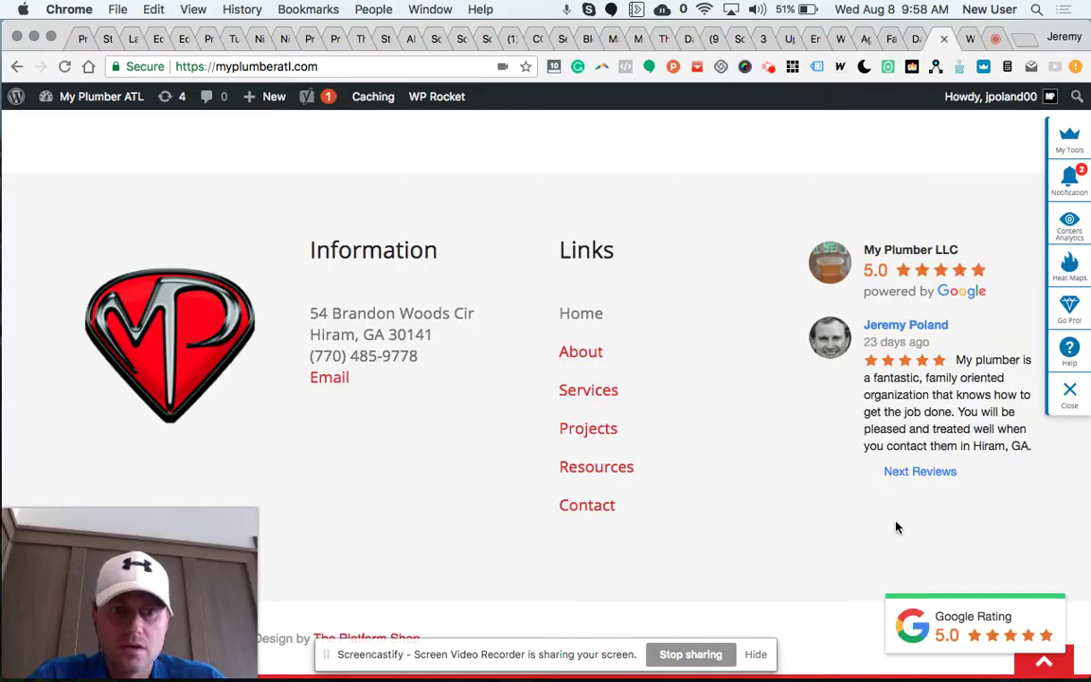
scroll(897, 528, up, 1)
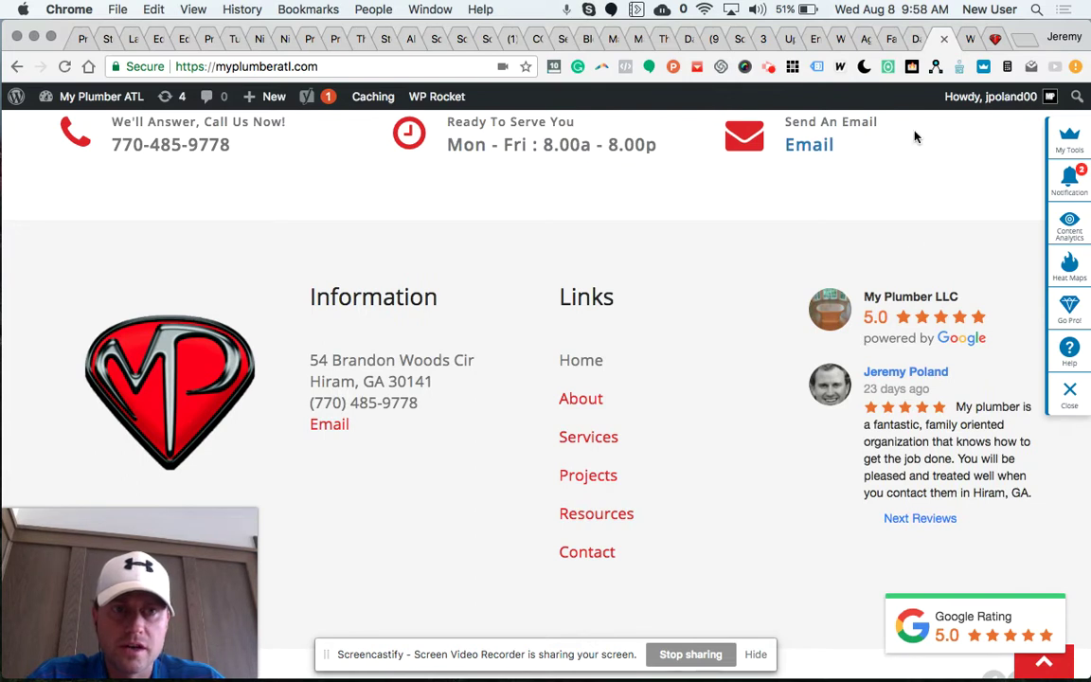
scroll(887, 275, up, 4)
scroll(886, 284, down, 5)
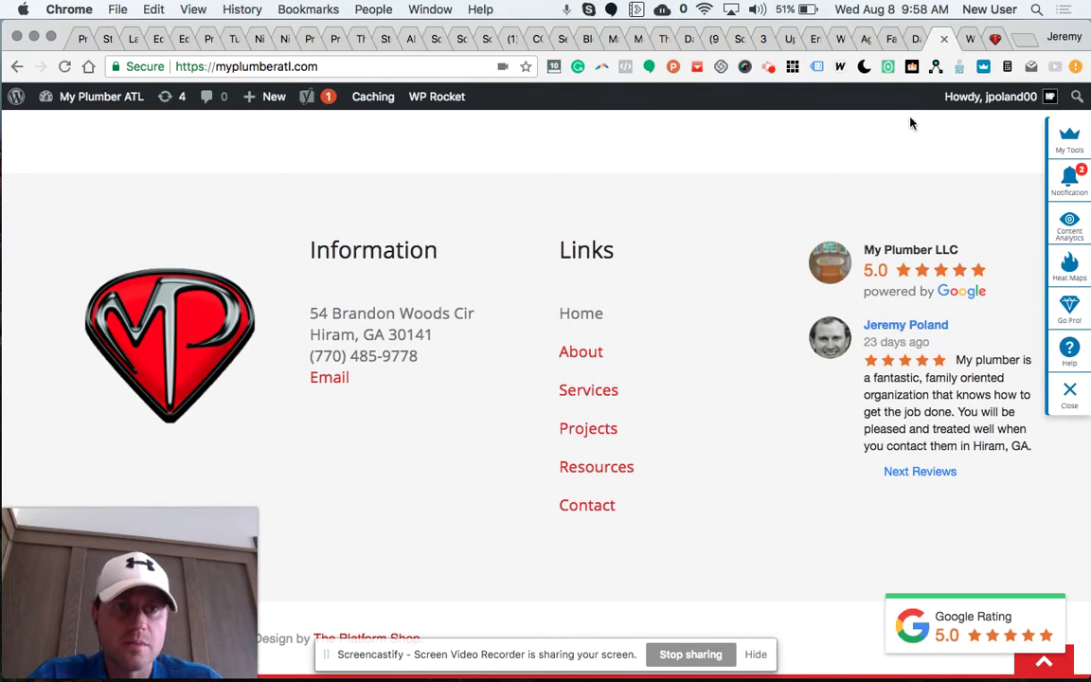
Open the Google Reviews Business widget in the footer area and inspect its place name and place ID
click(916, 39)
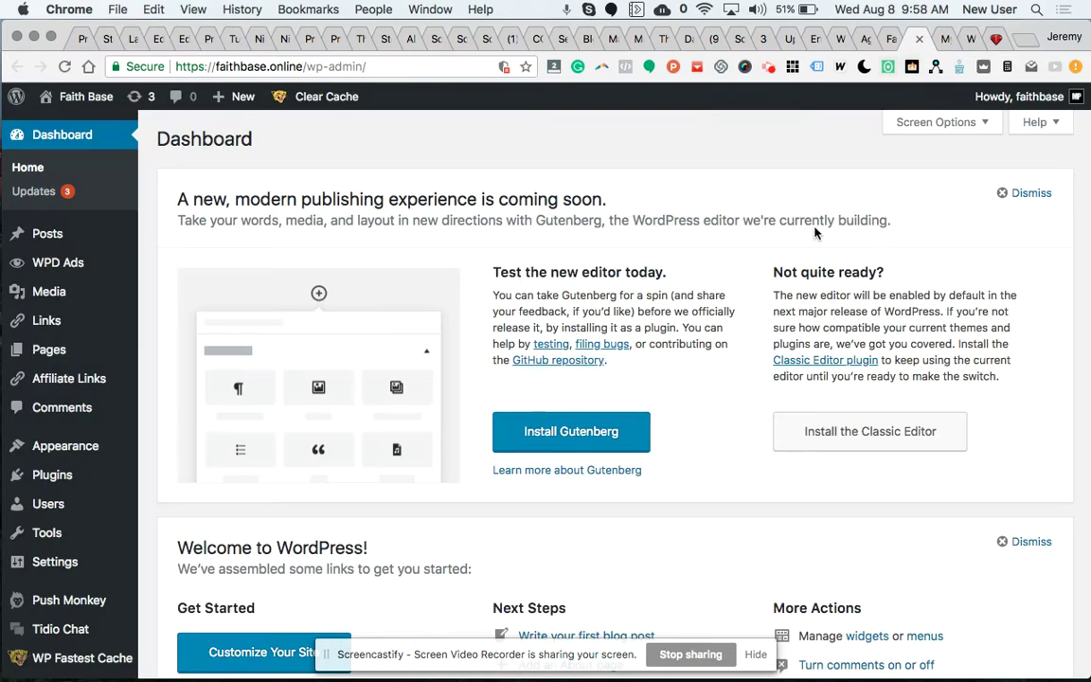
click(945, 39)
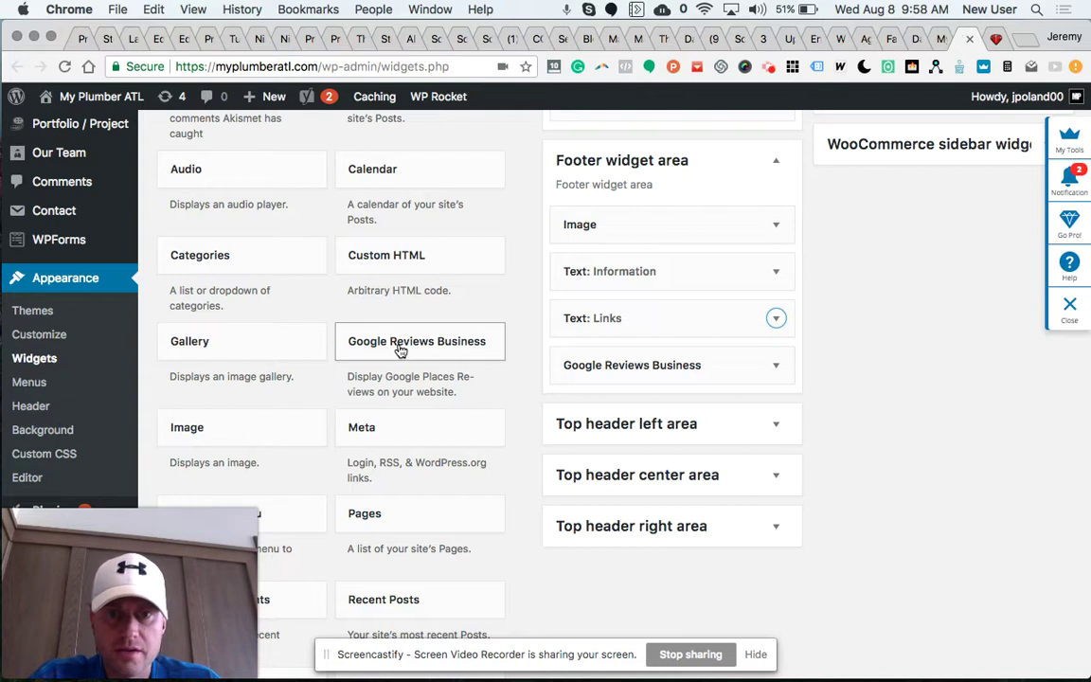
click(777, 367)
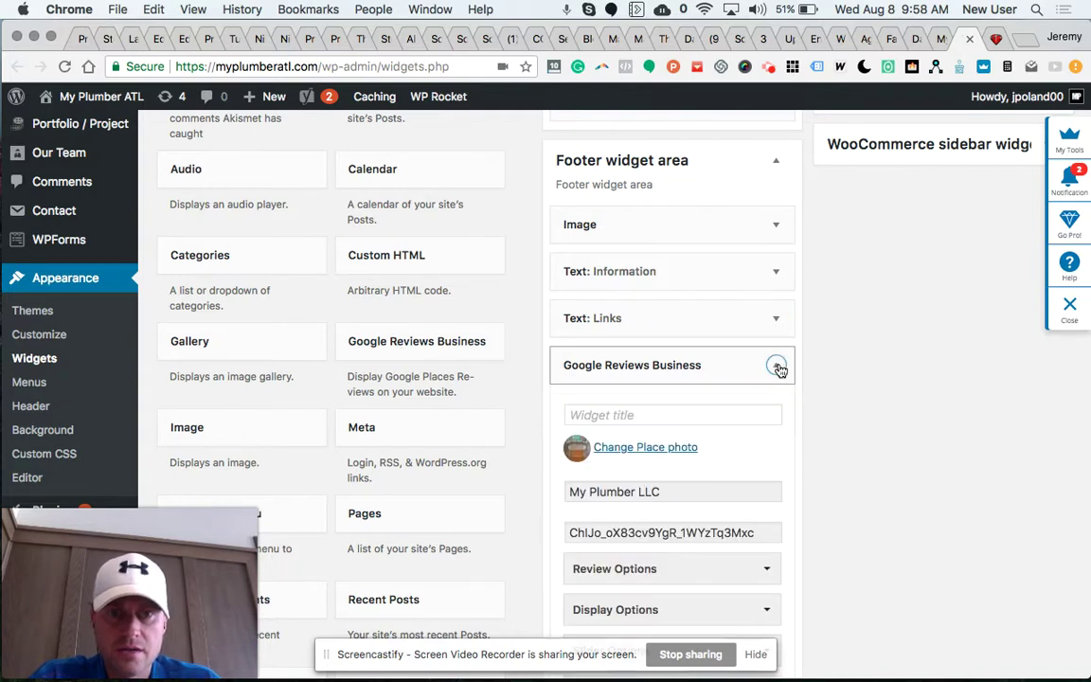
scroll(758, 364, down, 3)
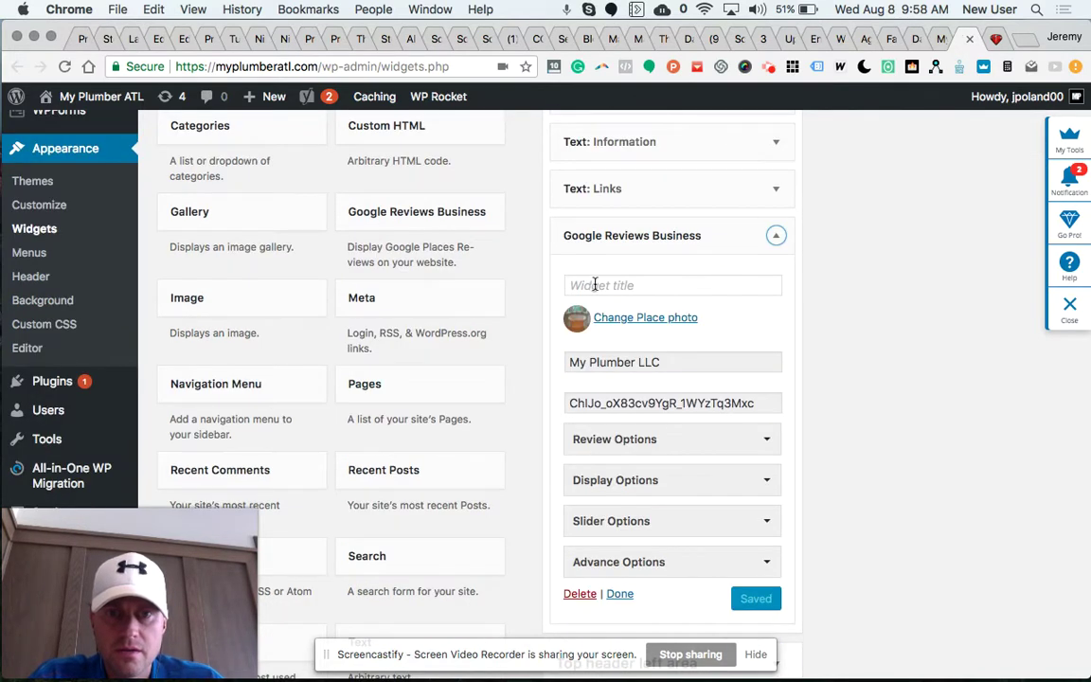
click(611, 360)
click(608, 402)
double_click(608, 403)
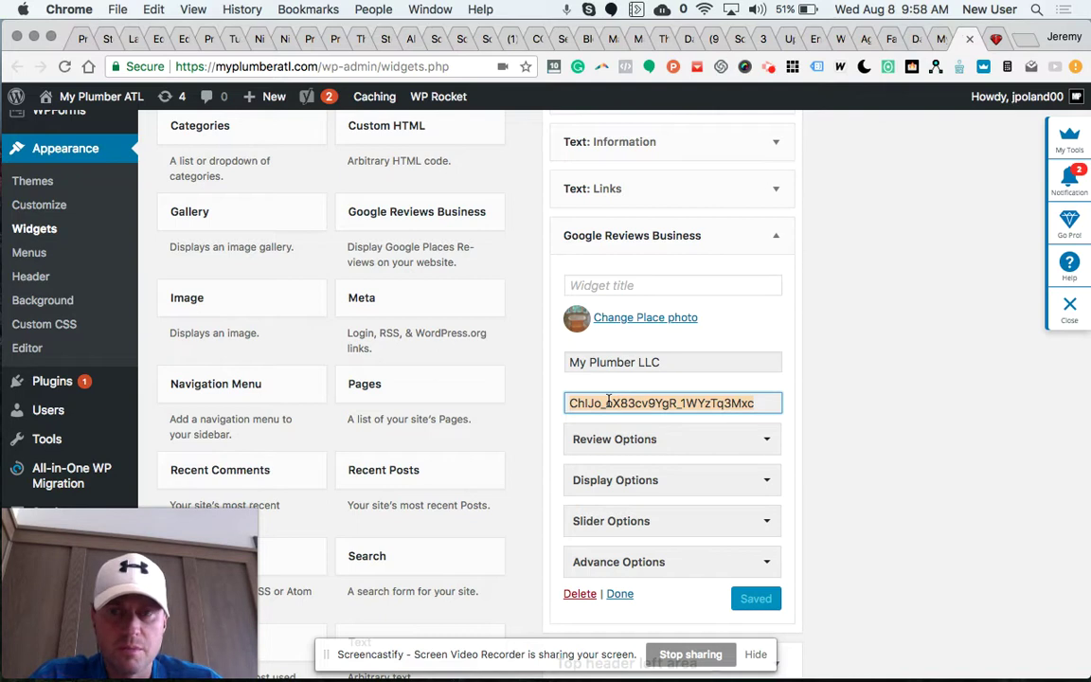
Expand Review Options in the Google Reviews Business widget and examine the available pagination settings
click(757, 442)
scroll(756, 443, down, 3)
scroll(755, 444, down, 1)
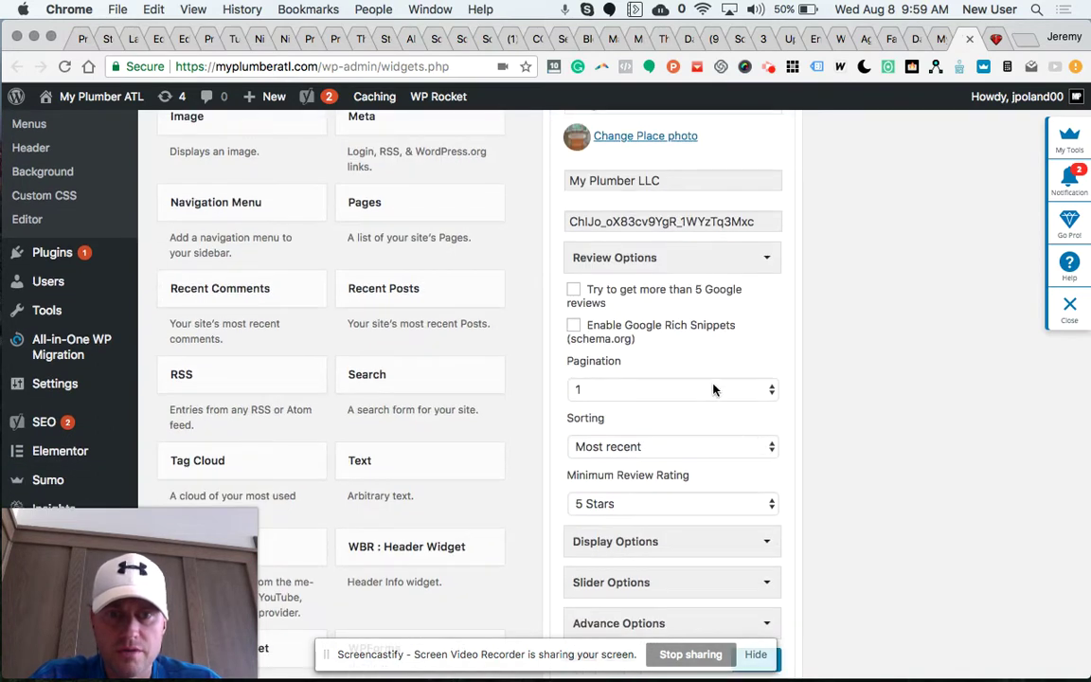
click(767, 387)
click(767, 384)
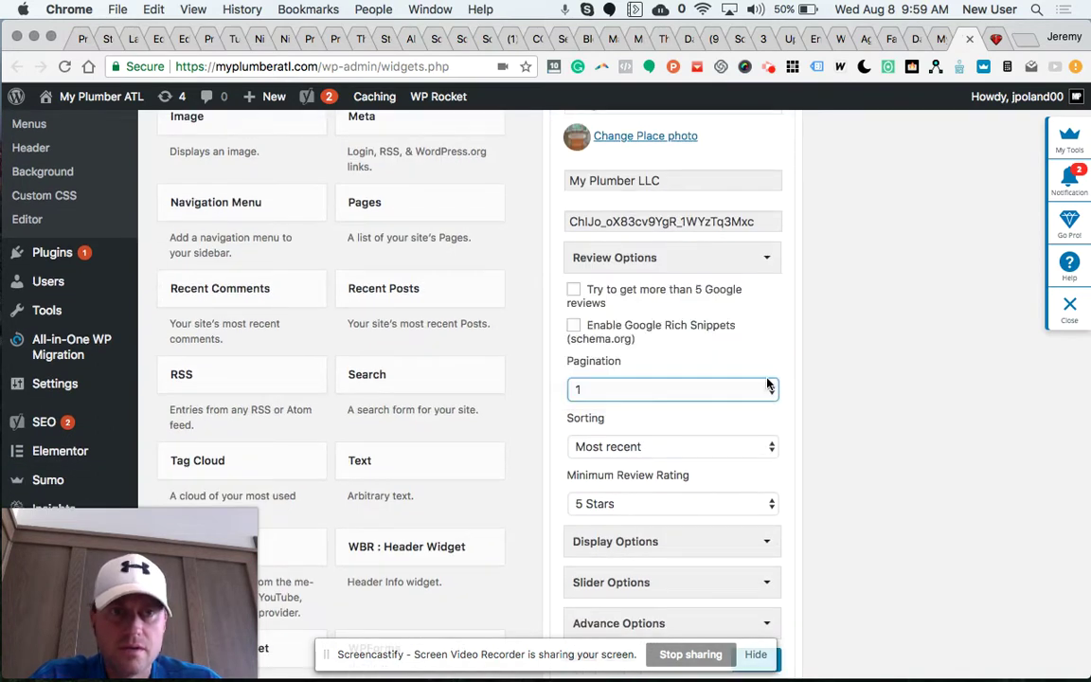
Check the review list in the homepage footer and choose 1 for Pagination in the Google Reviews Business widget
click(996, 41)
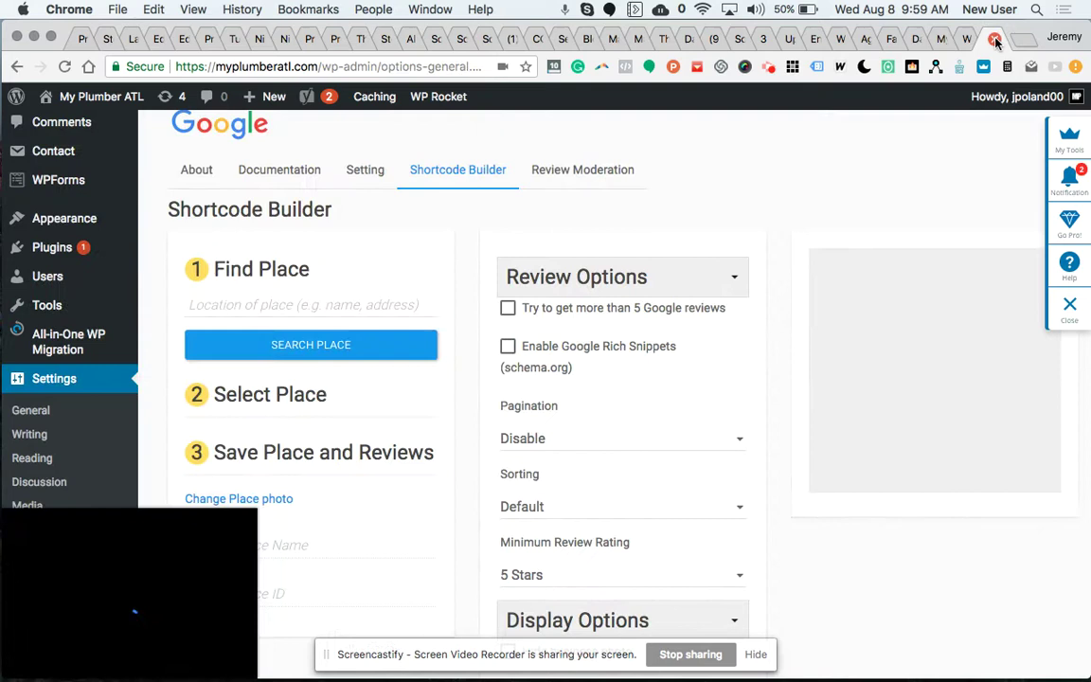
click(937, 40)
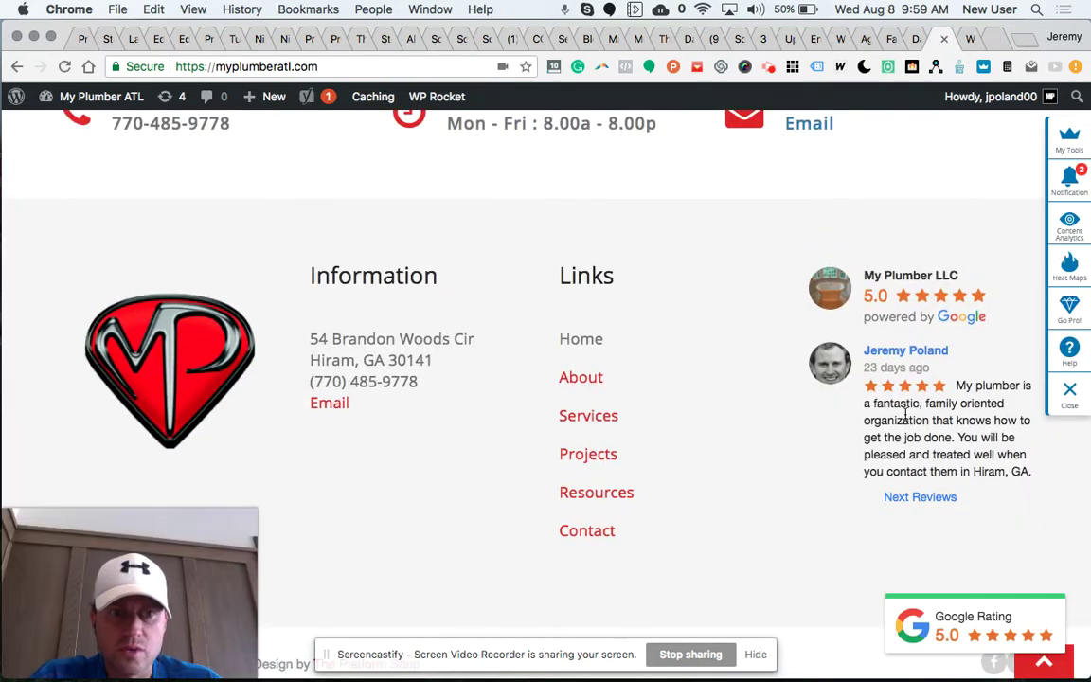
click(967, 40)
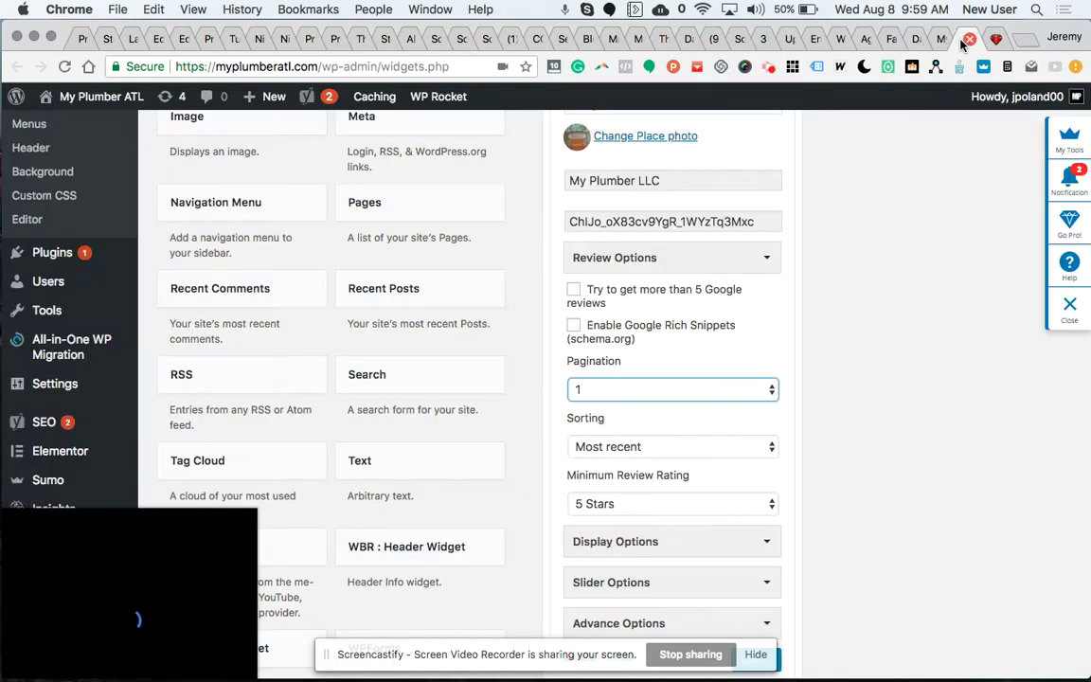
click(706, 385)
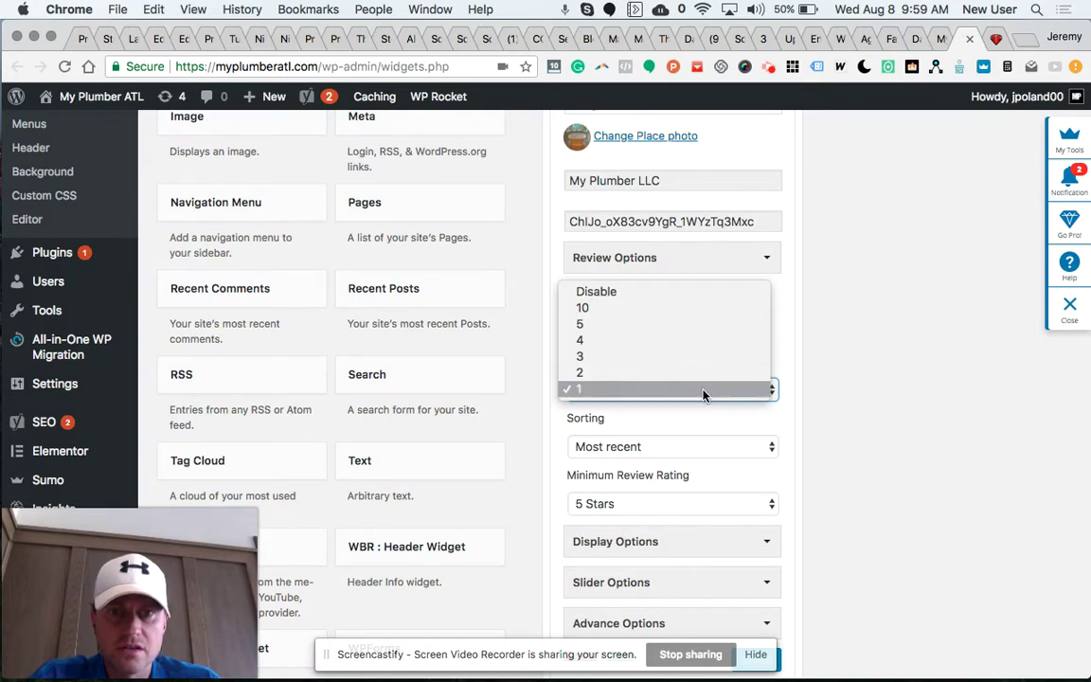
click(704, 393)
scroll(805, 447, down, 2)
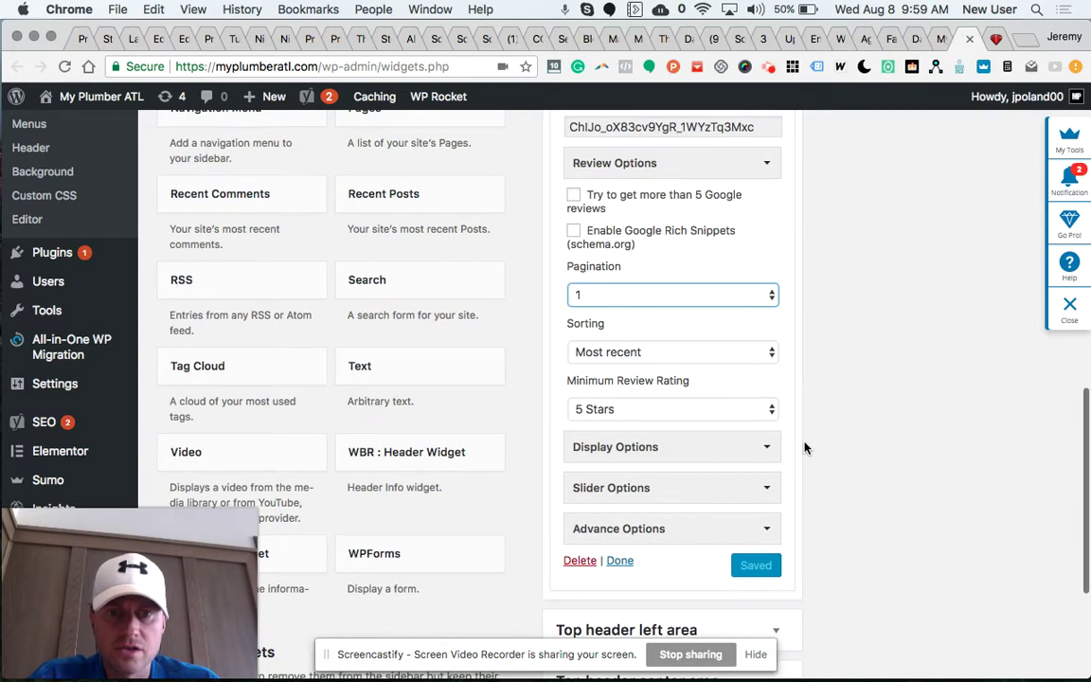
scroll(805, 447, up, 5)
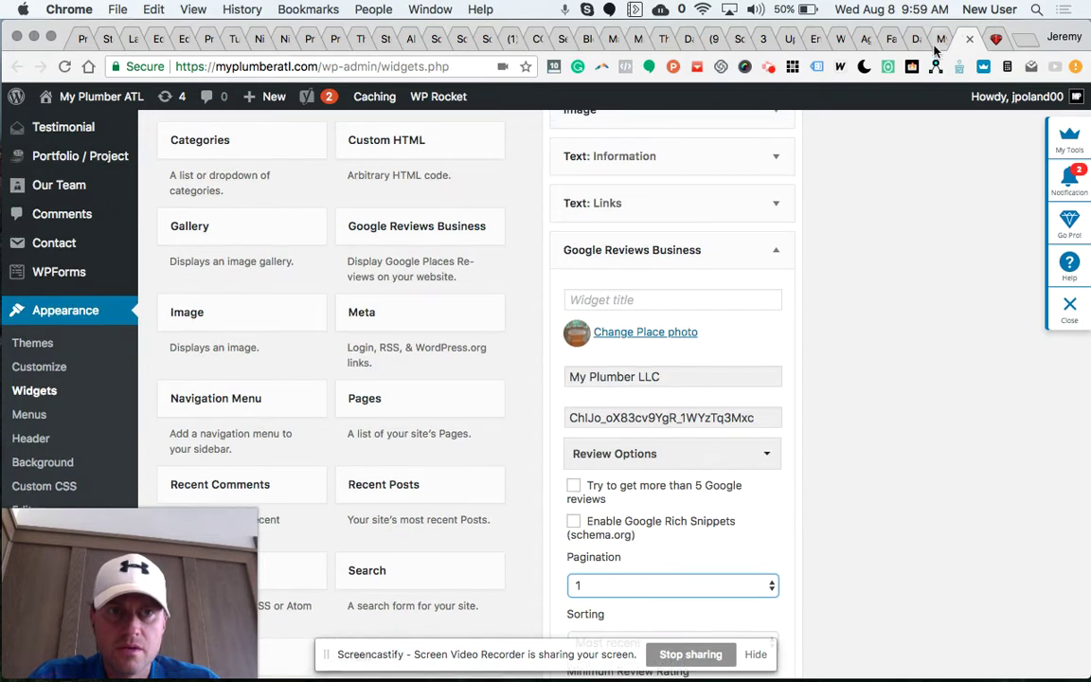
Switch back to the live homepage and examine the floating Google Rating badge across the page's sections
click(938, 36)
scroll(678, 357, up, 5)
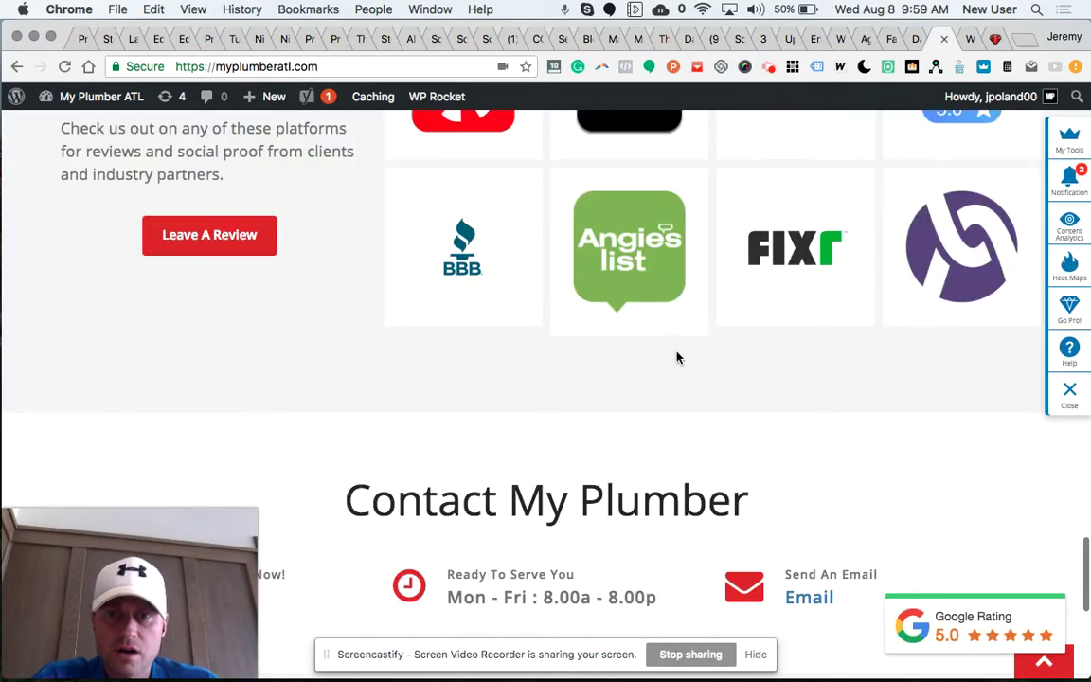
scroll(677, 357, down, 4)
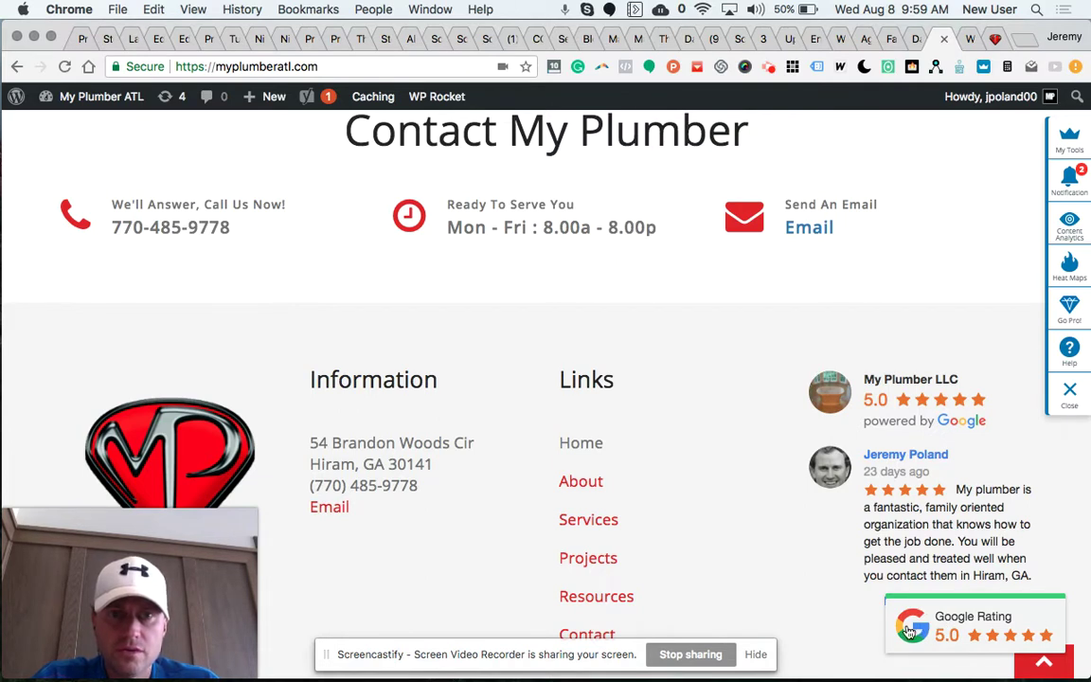
scroll(798, 480, up, 10)
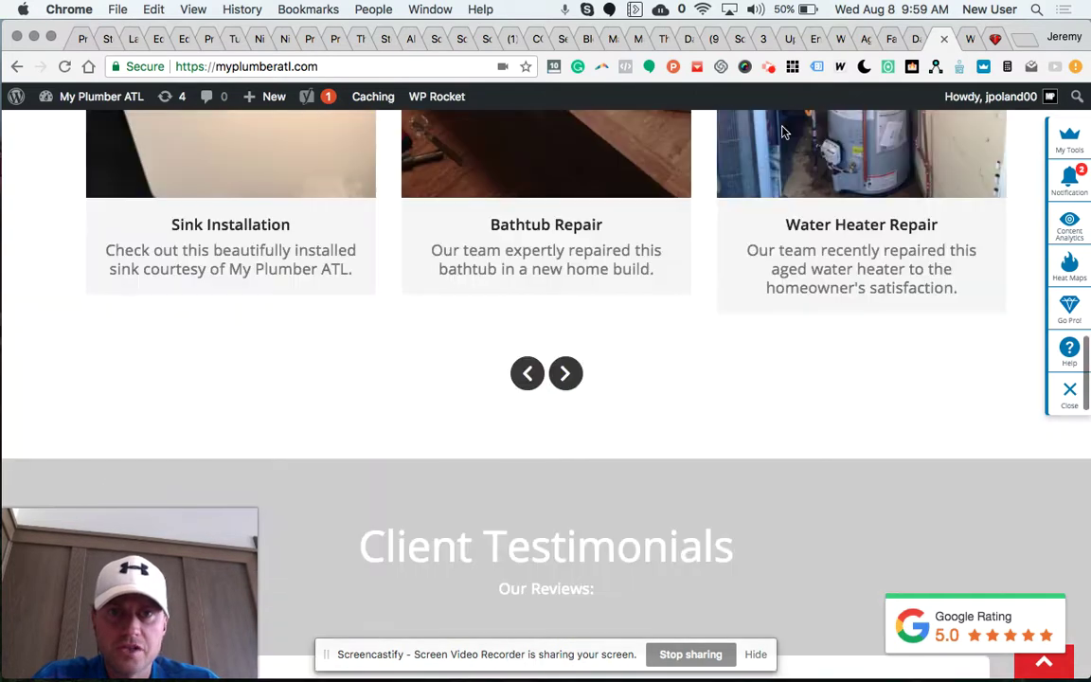